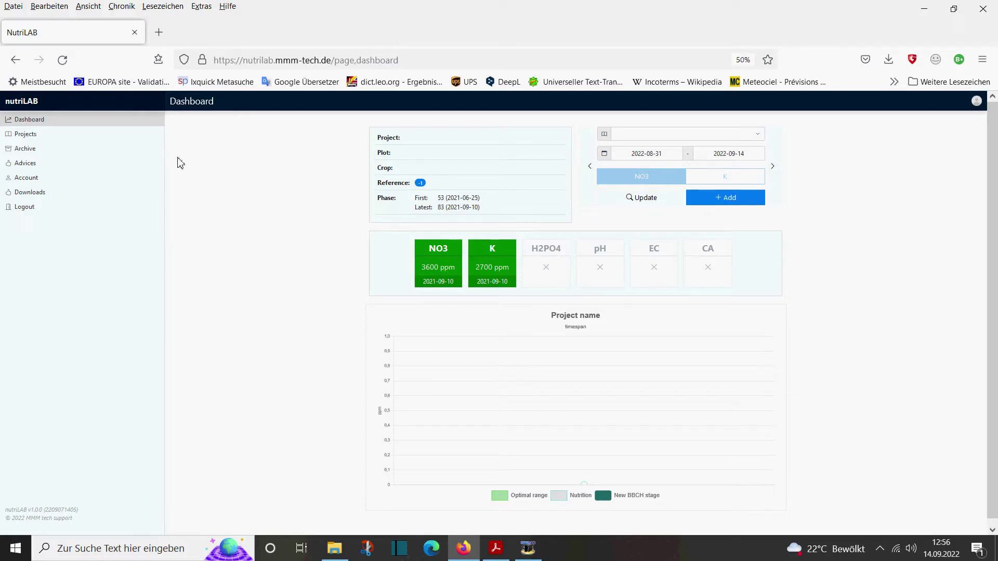
Look through the Projects and Archive pages and the list of crops on the Advices page.
{"action": "left_click", "coordinate": [83, 126]}
{"action": "left_click", "coordinate": [43, 143]}
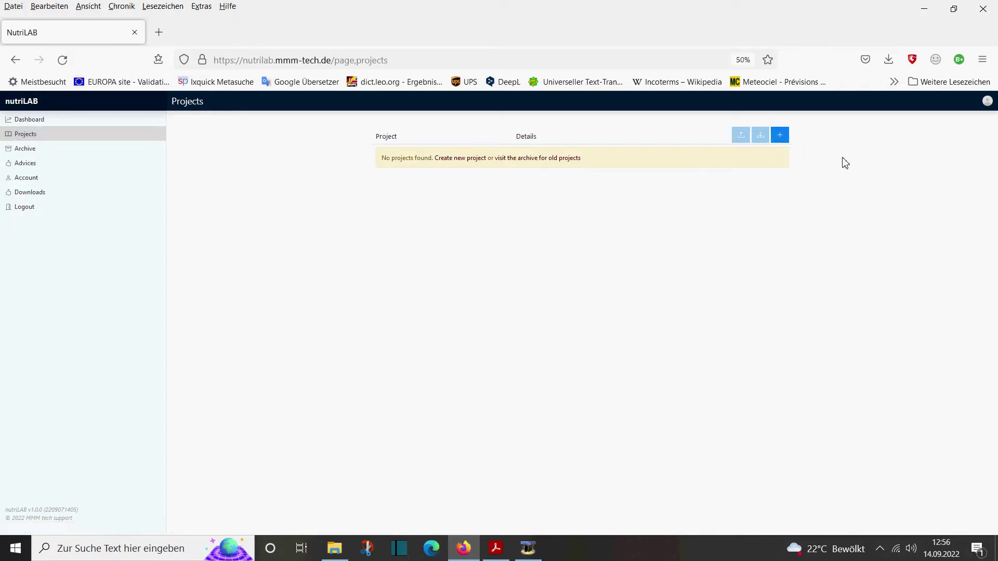
{"action": "left_click", "coordinate": [39, 151]}
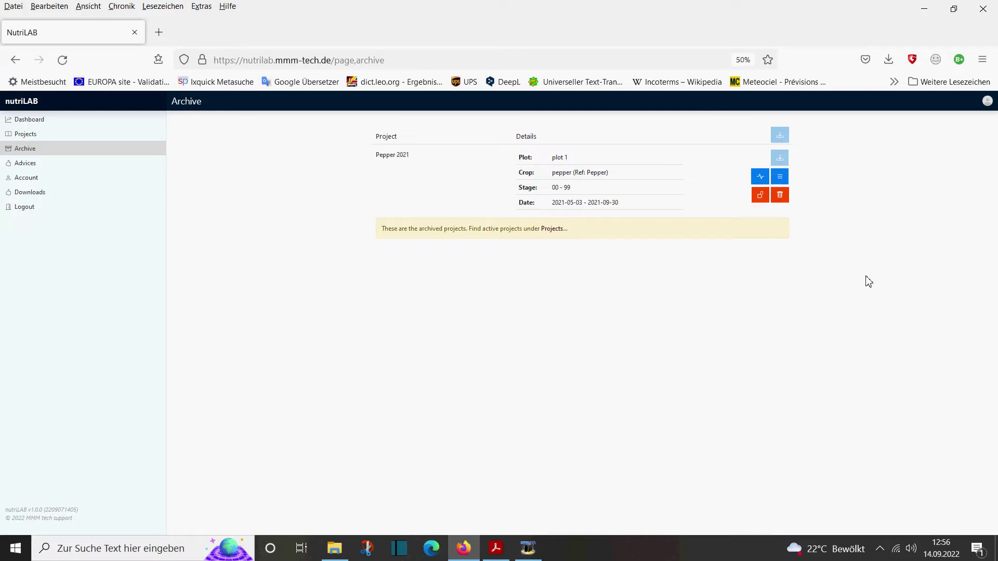
{"action": "left_click", "coordinate": [34, 166]}
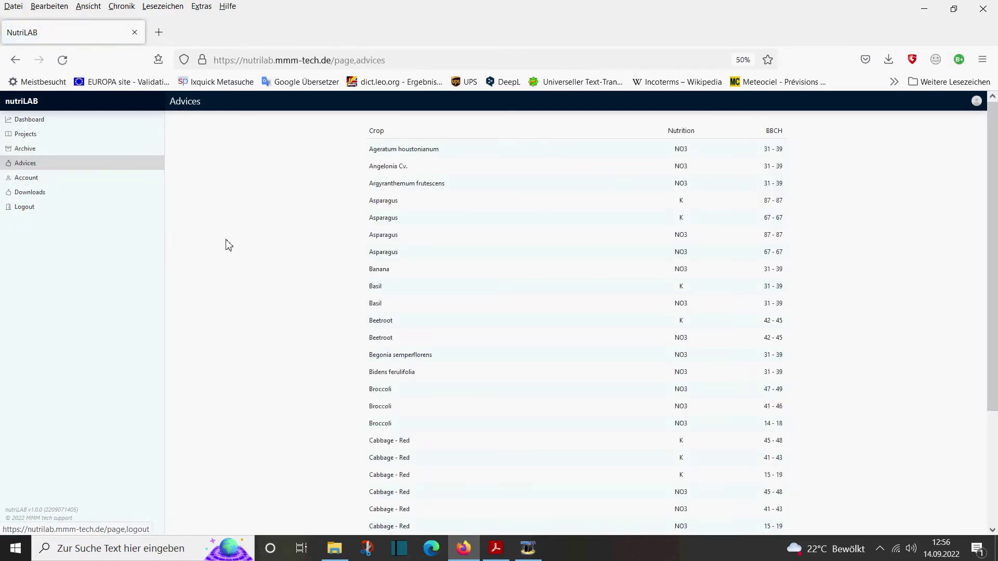
{"action": "left_click_drag", "start_coordinate": [994, 200], "coordinate": [996, 223]}
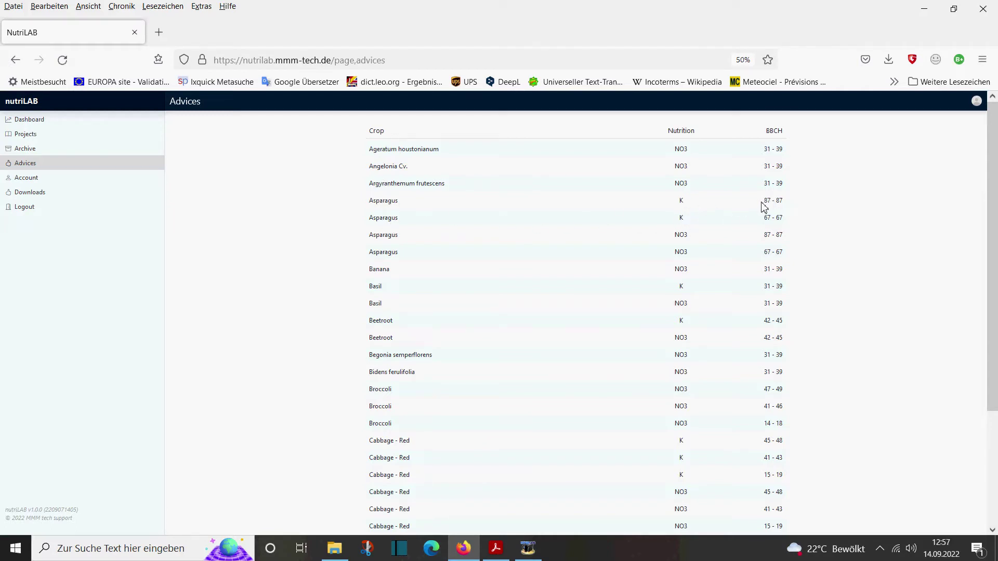
{"action": "left_click_drag", "start_coordinate": [993, 205], "coordinate": [997, 239]}
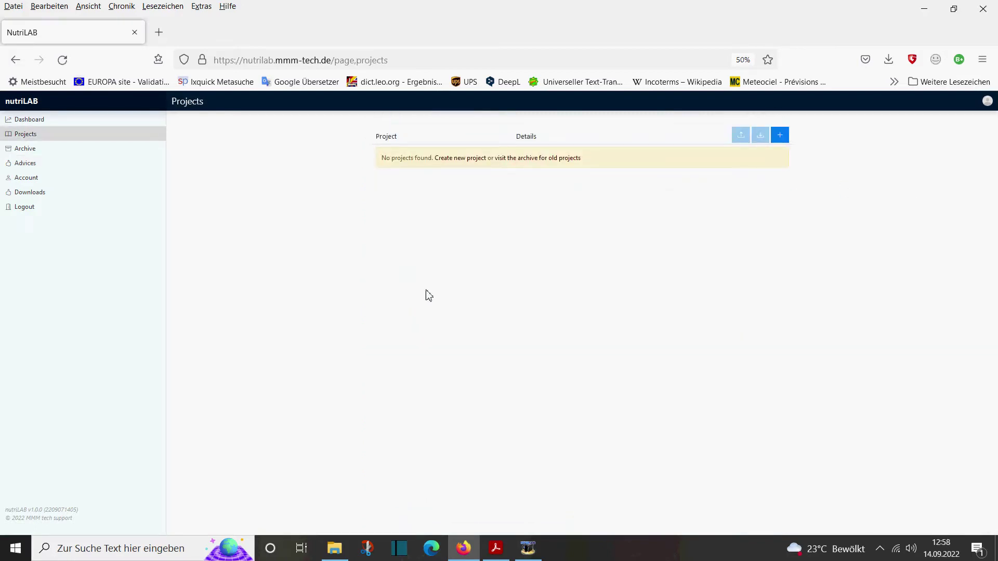
Start a new project named Pepper 2022 with the plot name plot 2.
{"action": "left_click", "coordinate": [779, 134]}
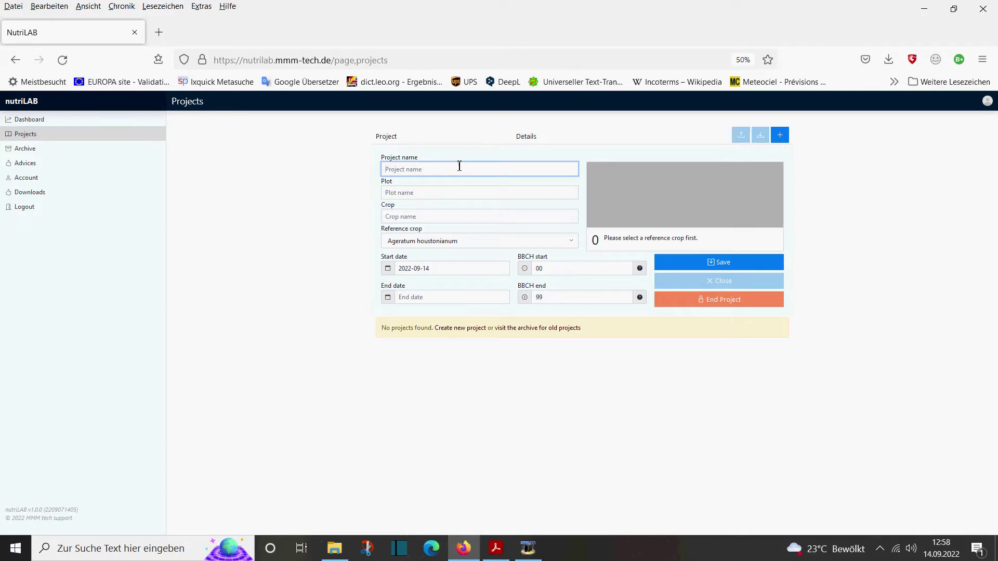
{"action": "type", "text": "Pepper 2022"}
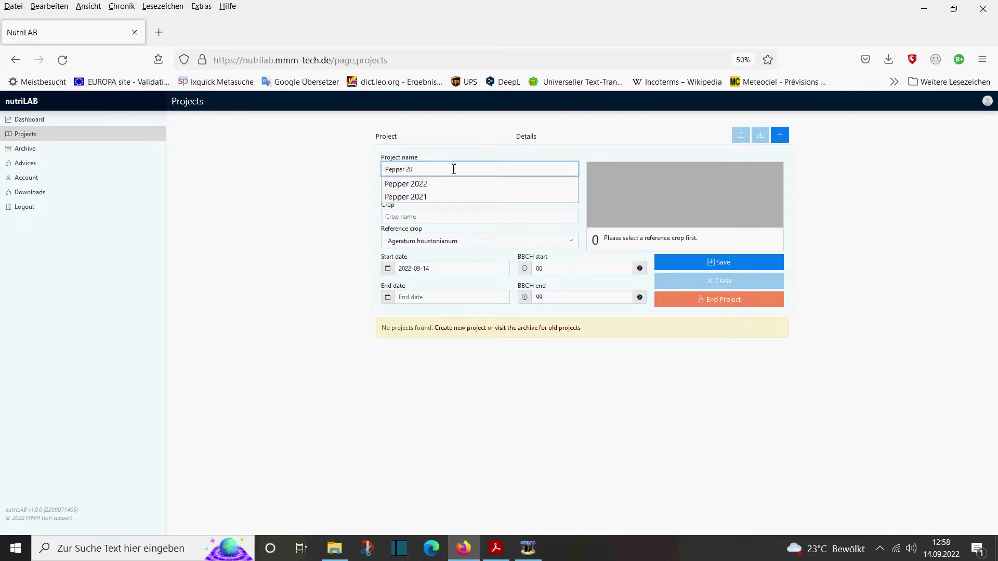
{"action": "left_click", "coordinate": [432, 184]}
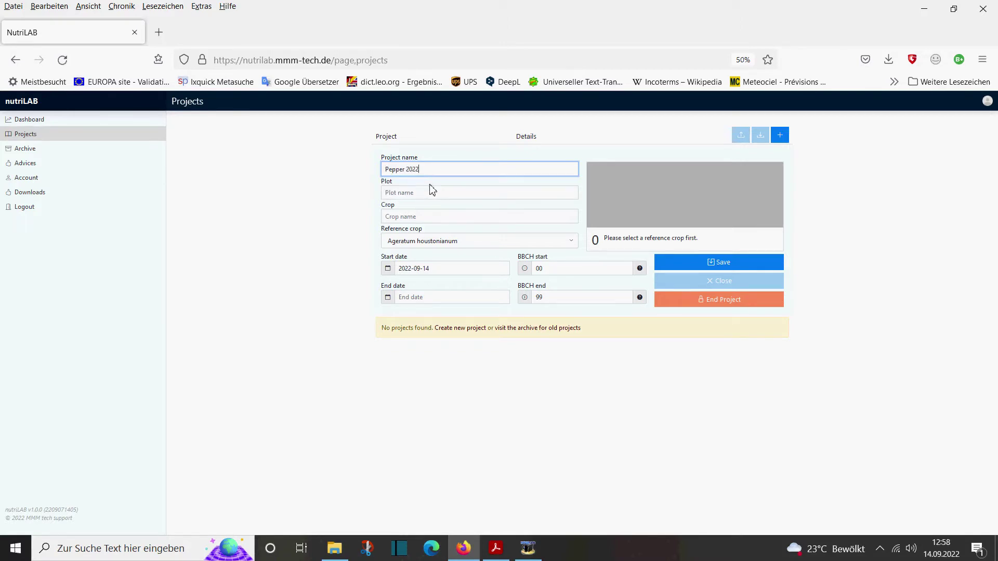
{"action": "left_click", "coordinate": [430, 193]}
{"action": "type", "text": "plot 2"}
{"action": "key", "text": "Escape"}
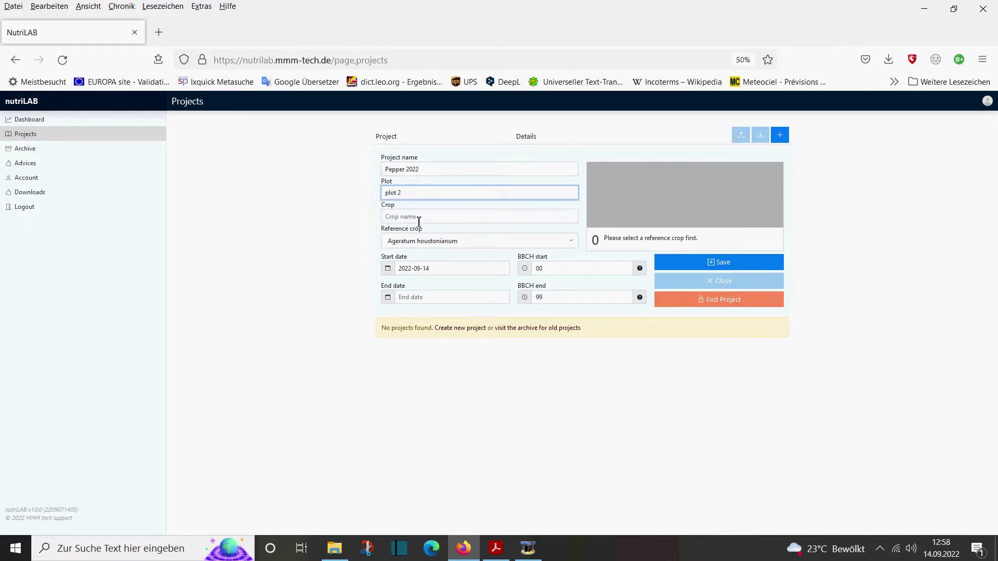
Enter pepper as the project's crop and choose Pepper as its reference crop.
{"action": "left_click", "coordinate": [420, 218]}
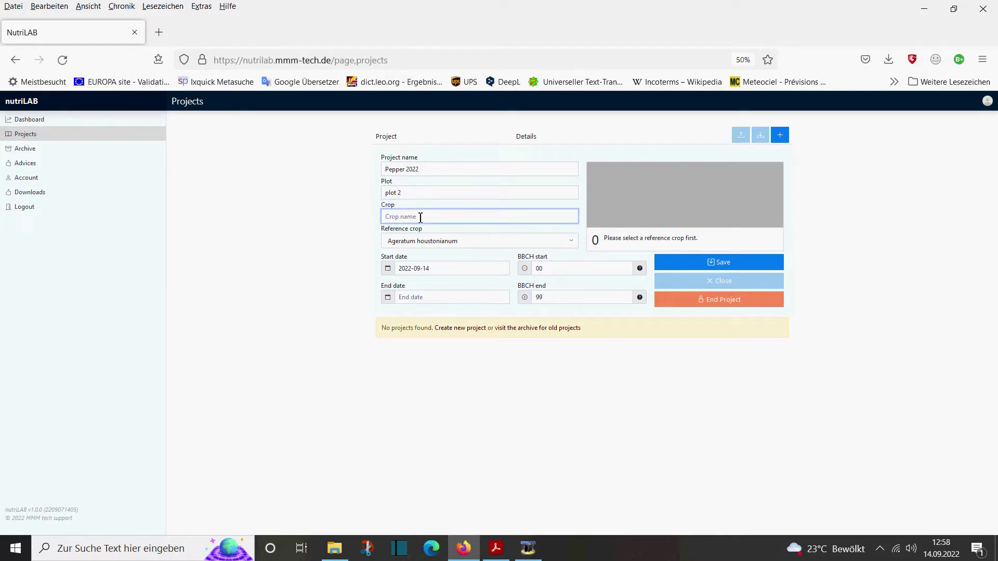
{"action": "type", "text": "pe"}
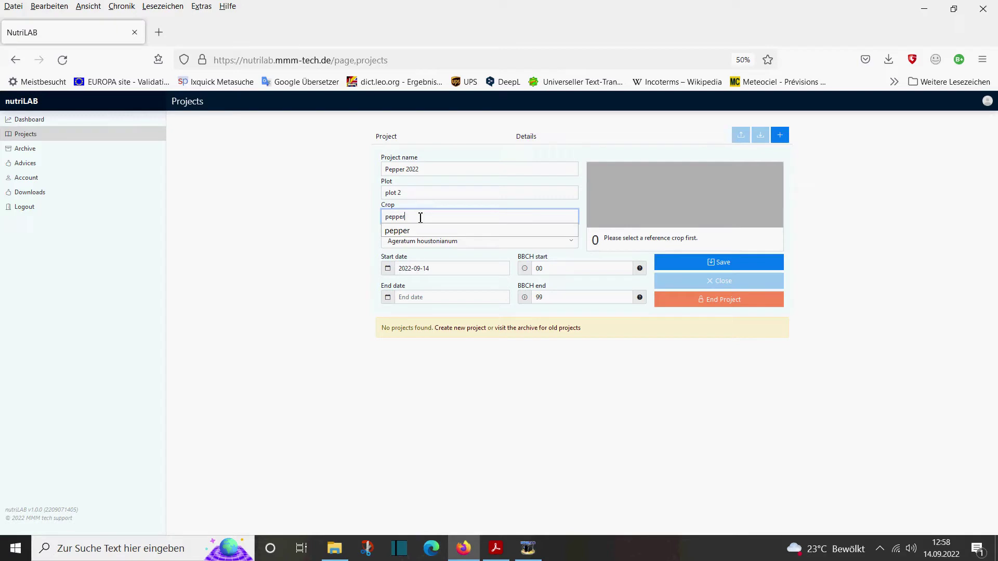
{"action": "type", "text": "pper"}
{"action": "left_click", "coordinate": [422, 232]}
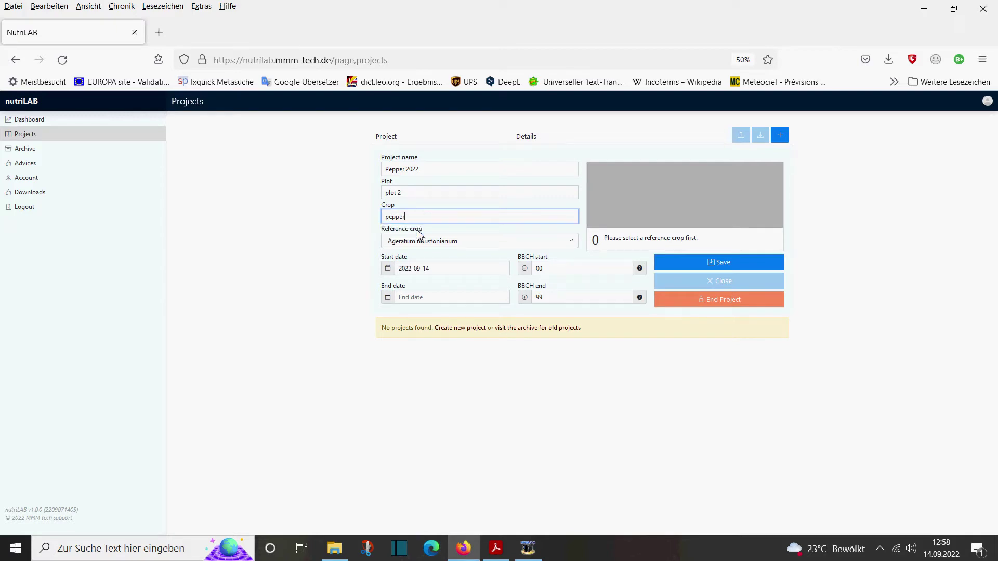
{"action": "left_click", "coordinate": [452, 241]}
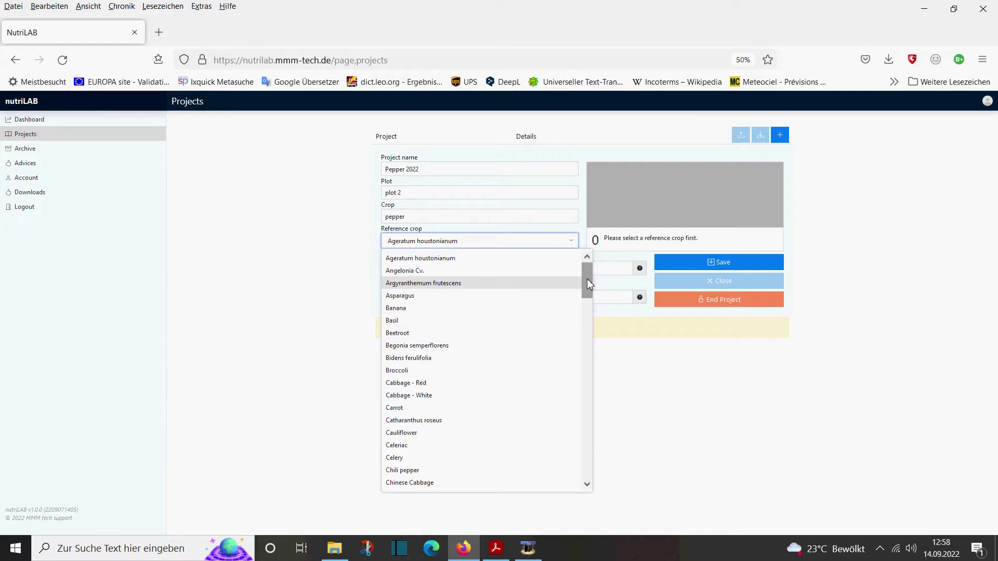
{"action": "left_click_drag", "start_coordinate": [588, 284], "coordinate": [558, 406]}
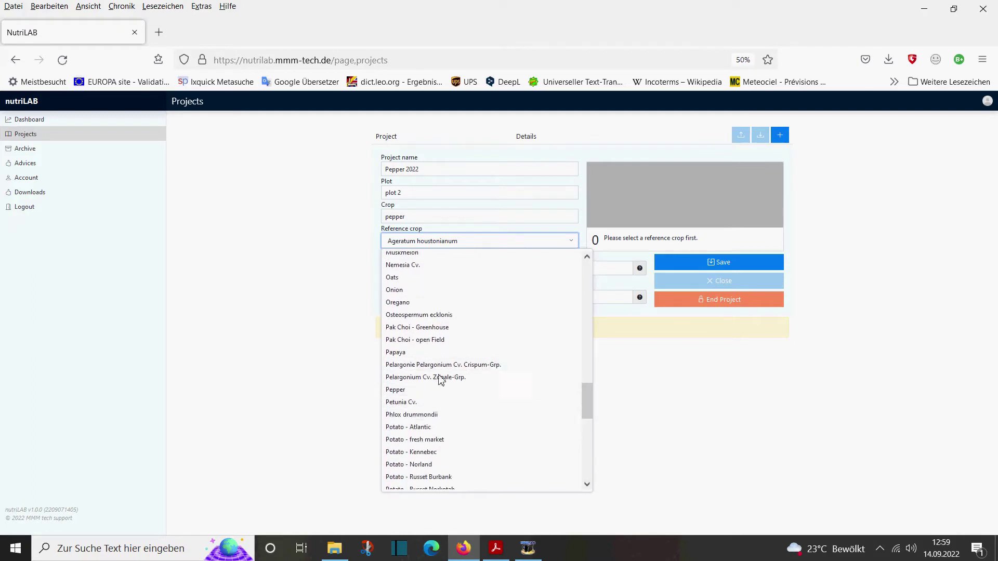
{"action": "left_click", "coordinate": [395, 391]}
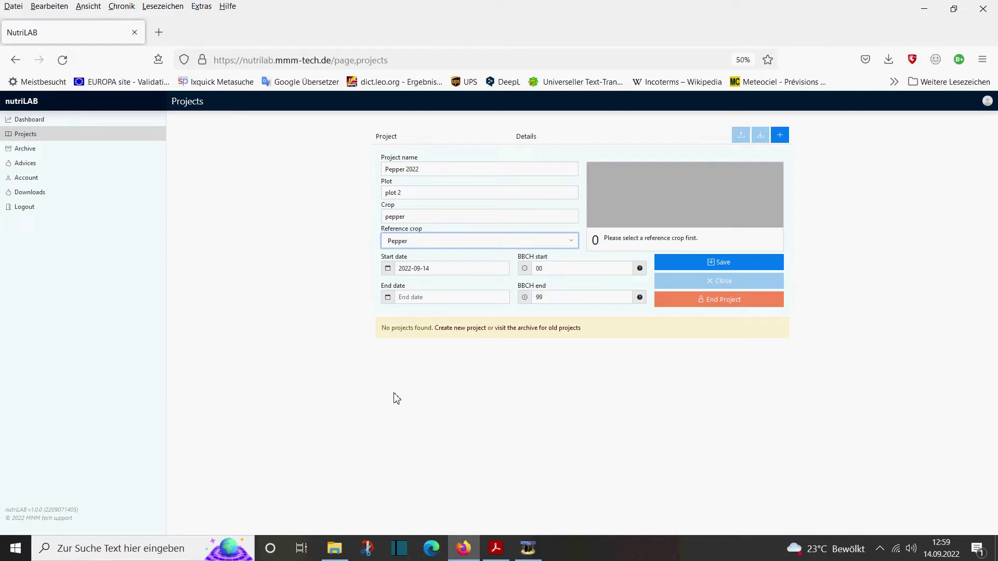
Set the project's start date to 2022-05-03 and save the project.
{"action": "left_click", "coordinate": [441, 268]}
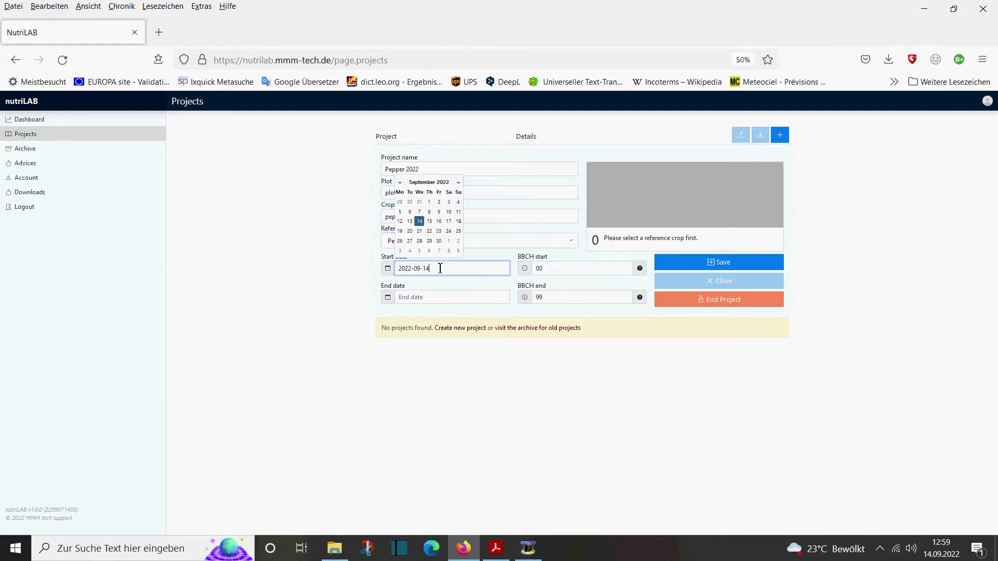
{"action": "left_click", "coordinate": [400, 184]}
{"action": "left_click", "coordinate": [400, 184]}
{"action": "left_click", "coordinate": [400, 184]}
{"action": "left_click", "coordinate": [399, 184]}
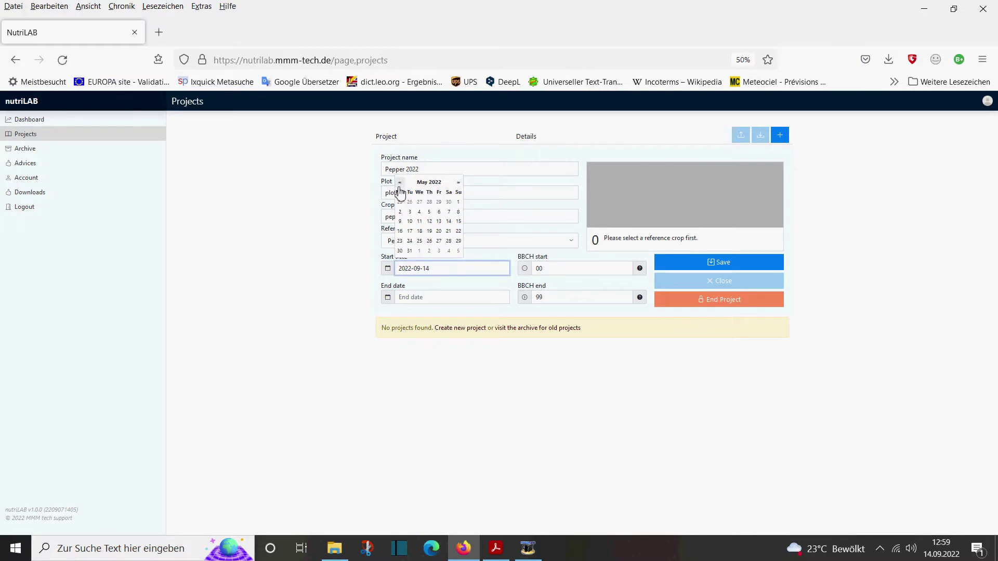
{"action": "left_click", "coordinate": [410, 212]}
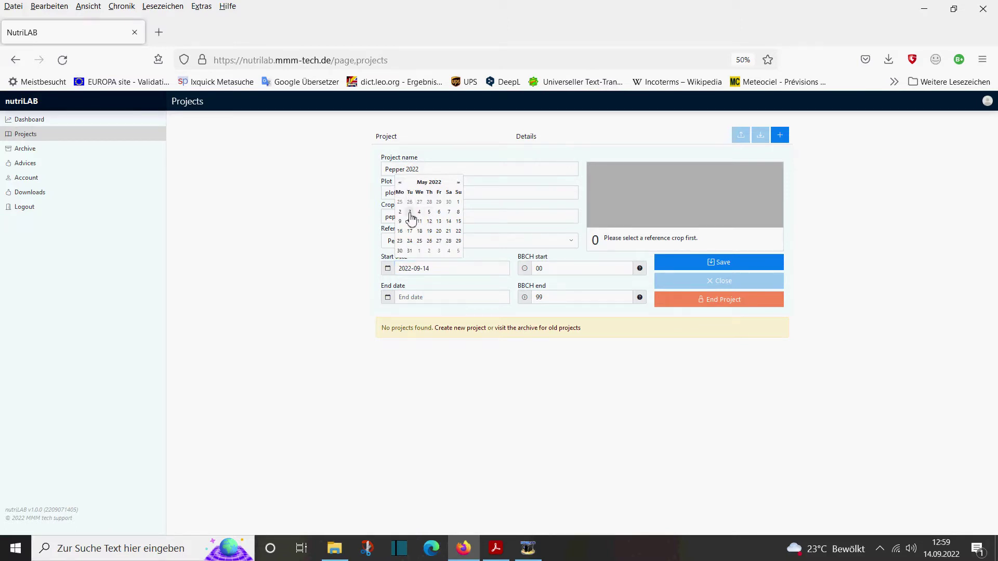
{"action": "left_click", "coordinate": [733, 263]}
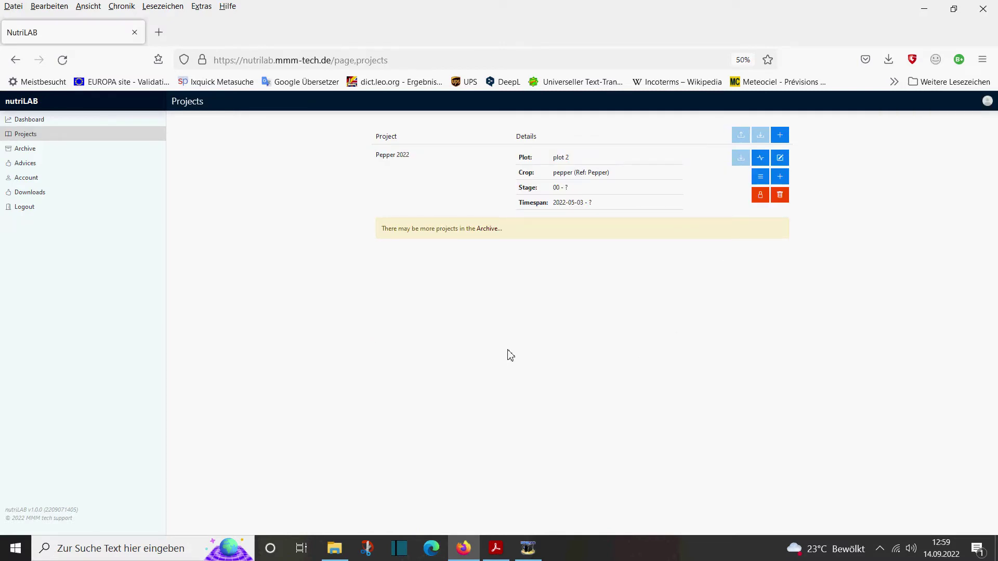
Start a new measurement entry for the Pepper 2022 project and date it 2022-06-01.
{"action": "left_click", "coordinate": [780, 179]}
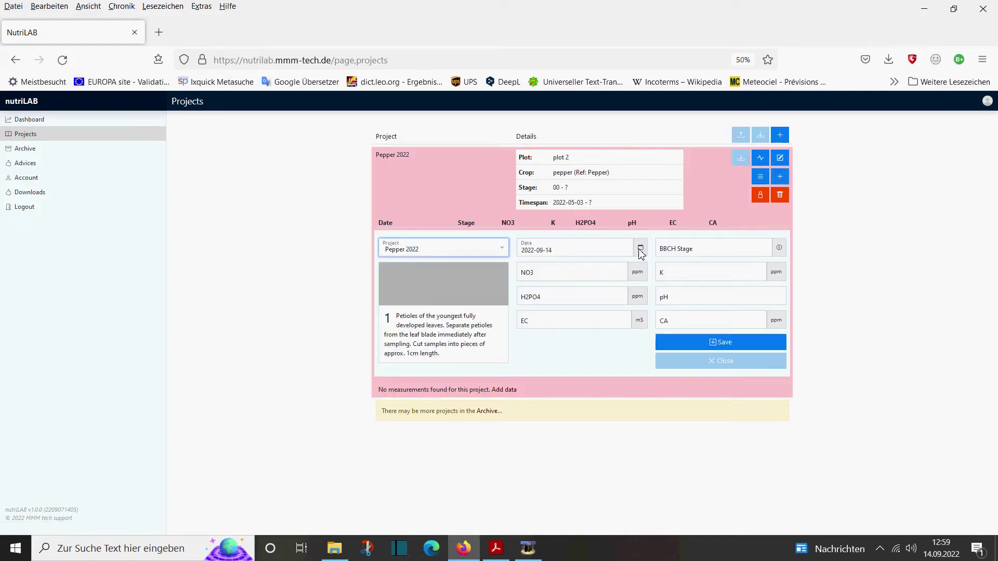
{"action": "left_click", "coordinate": [609, 251]}
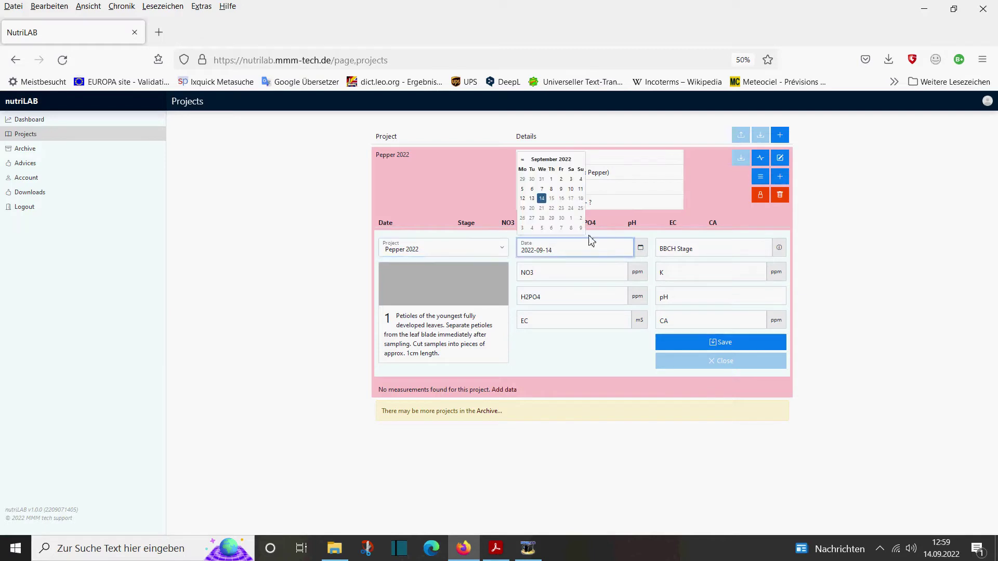
{"action": "left_click", "coordinate": [524, 160]}
{"action": "left_click", "coordinate": [524, 160]}
{"action": "left_click", "coordinate": [524, 160]}
{"action": "left_click", "coordinate": [543, 180]}
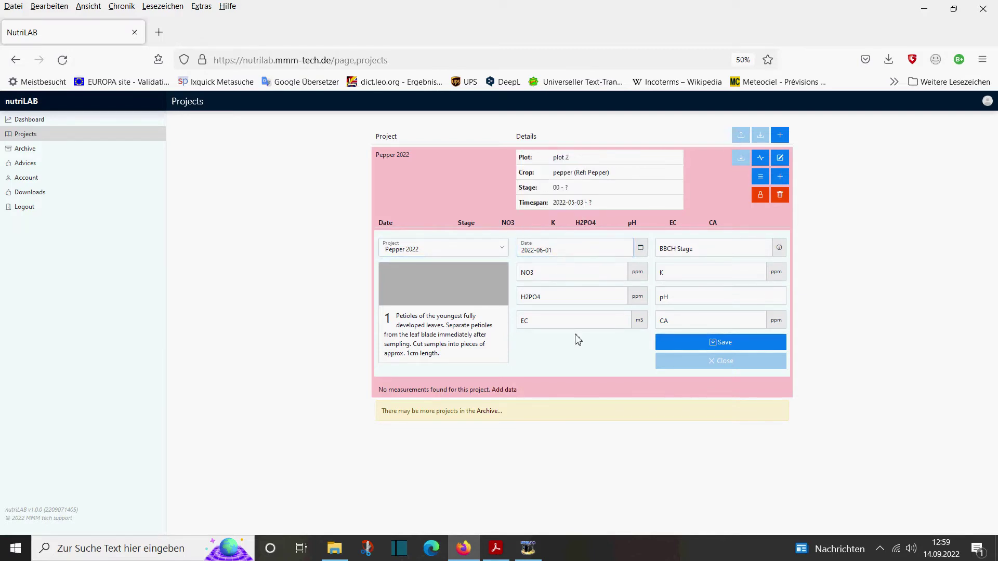
Fill in BBCH stage 51, NO3 6500 ppm and K 3300 ppm for the measurement and save it.
{"action": "left_click", "coordinate": [713, 250]}
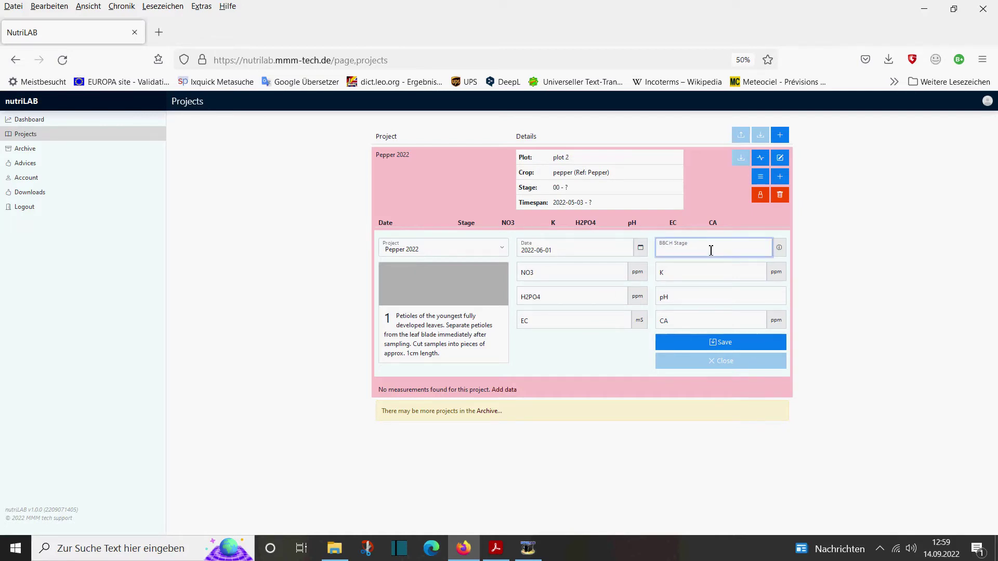
{"action": "type", "text": "5"}
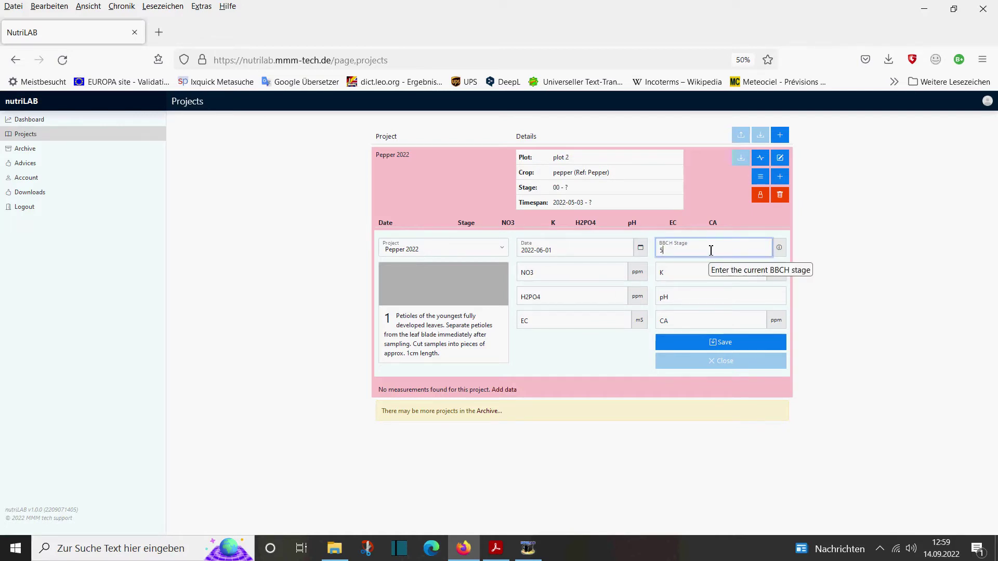
{"action": "type", "text": "1"}
{"action": "key", "text": "Escape"}
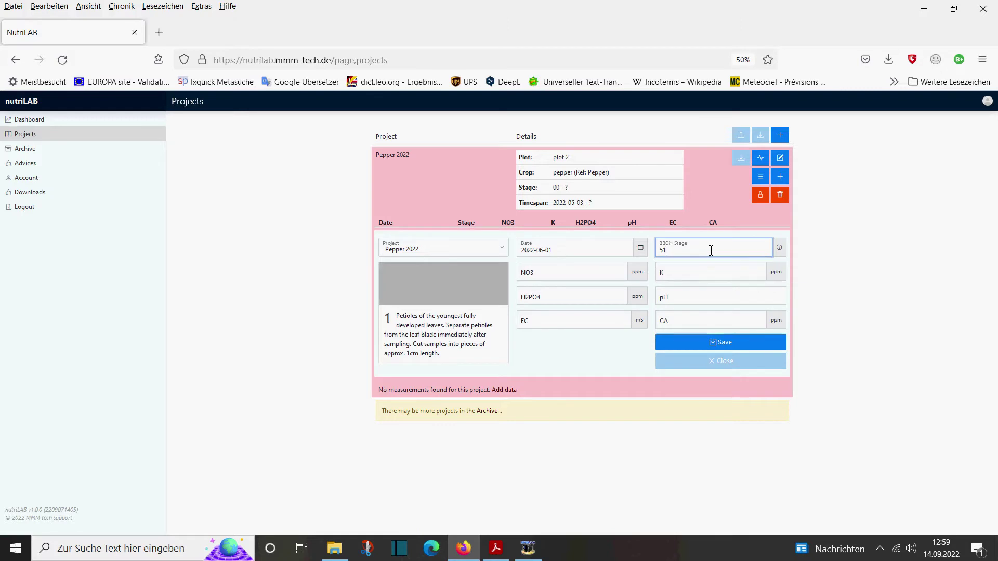
{"action": "left_click", "coordinate": [564, 276]}
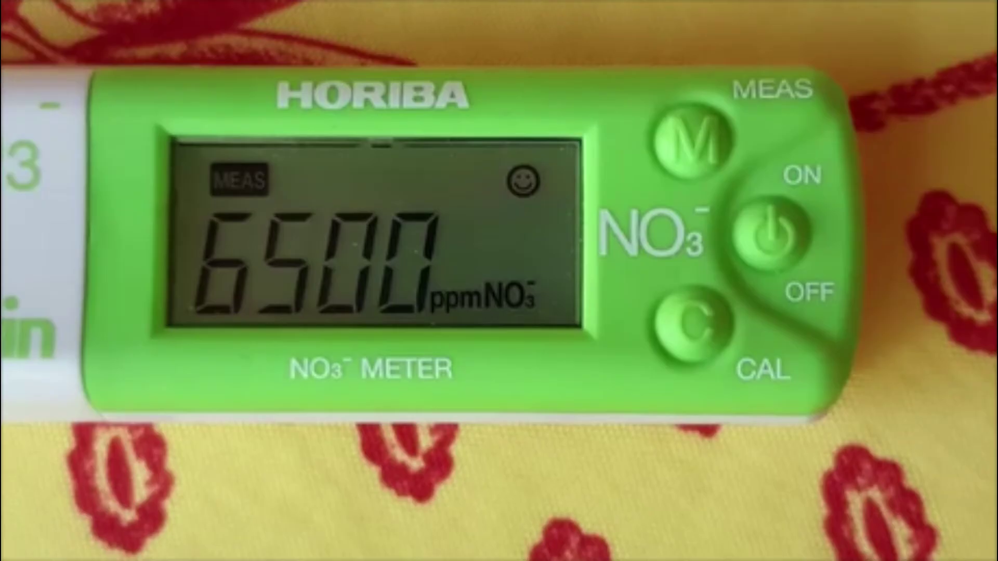
{"action": "type", "text": "6500"}
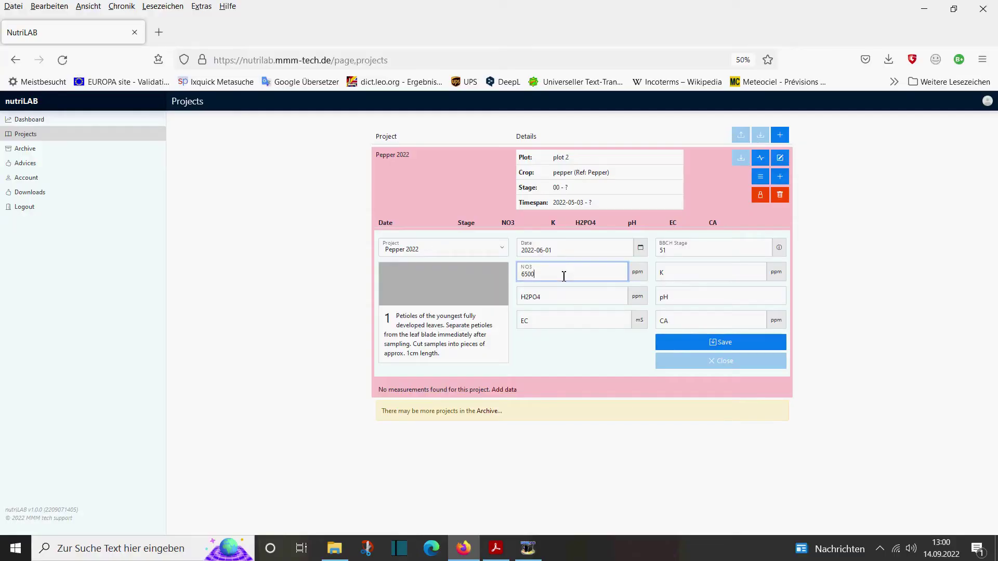
{"action": "left_click", "coordinate": [685, 275]}
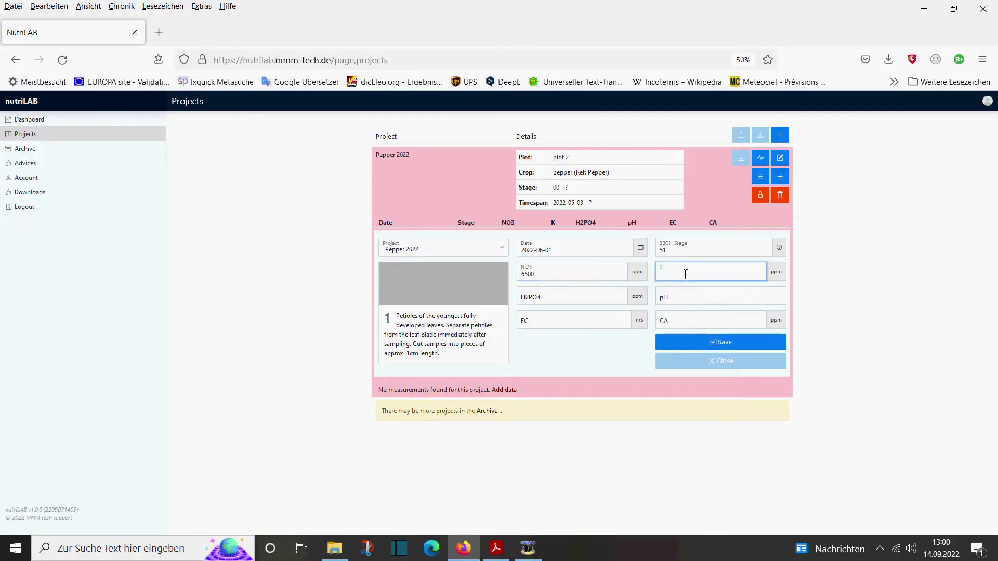
{"action": "type", "text": "33"}
{"action": "key", "text": "Escape"}
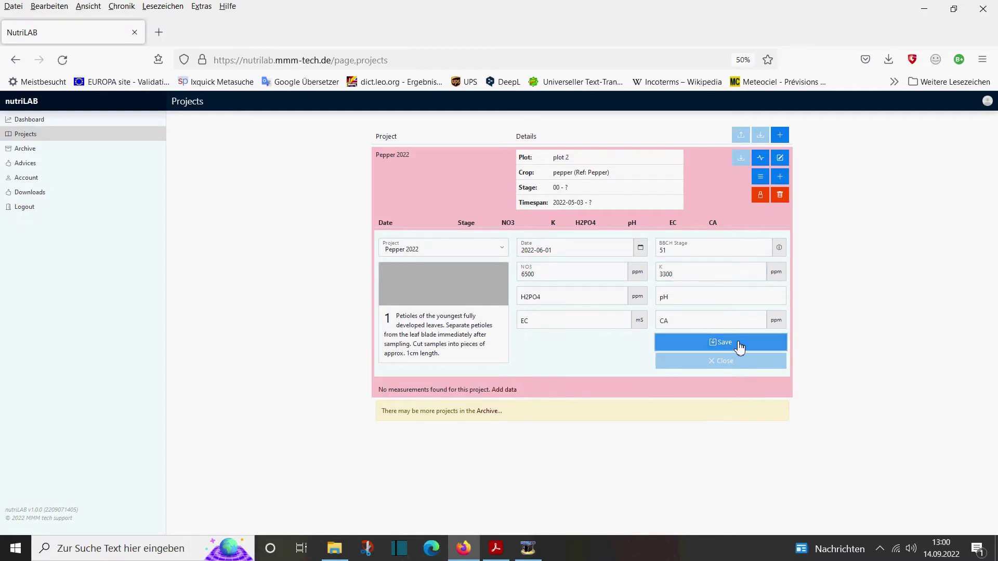
{"action": "left_click", "coordinate": [735, 344]}
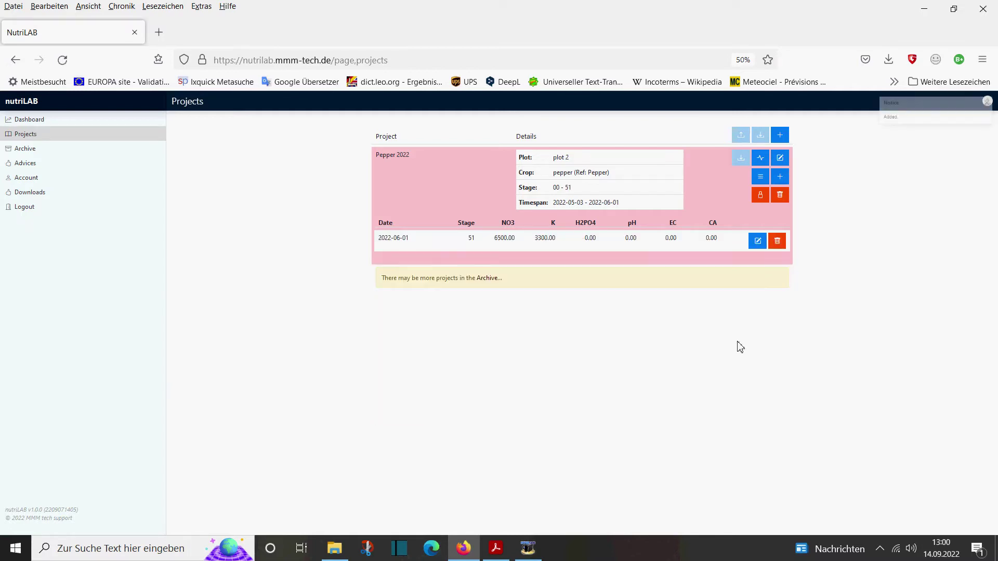
Show the Pepper 2022 project on the dashboard and inspect its NO3 and K data points against their optimal ranges.
{"action": "left_click", "coordinate": [761, 161]}
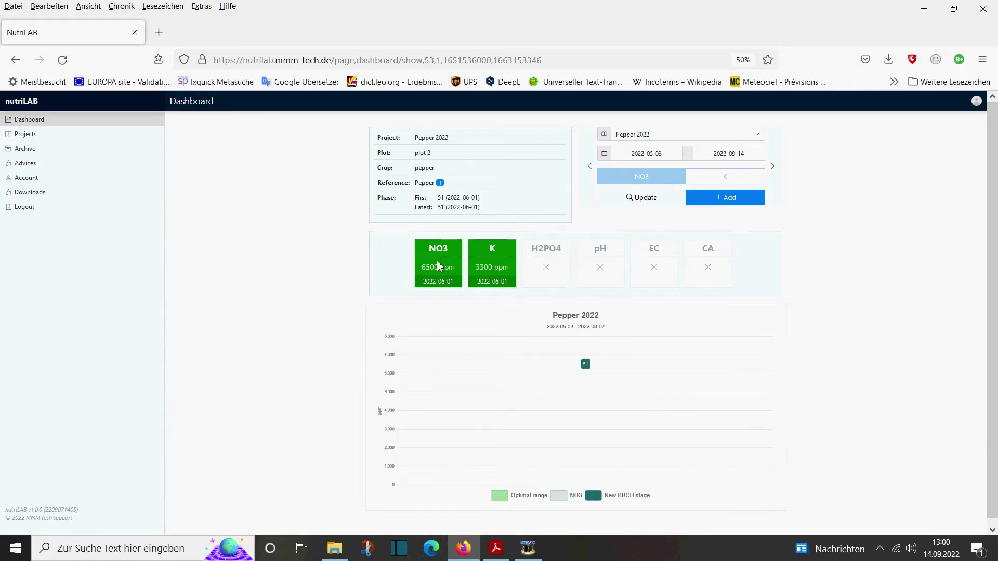
{"action": "mouse_move", "coordinate": [672, 390]}
{"action": "mouse_move", "coordinate": [567, 381]}
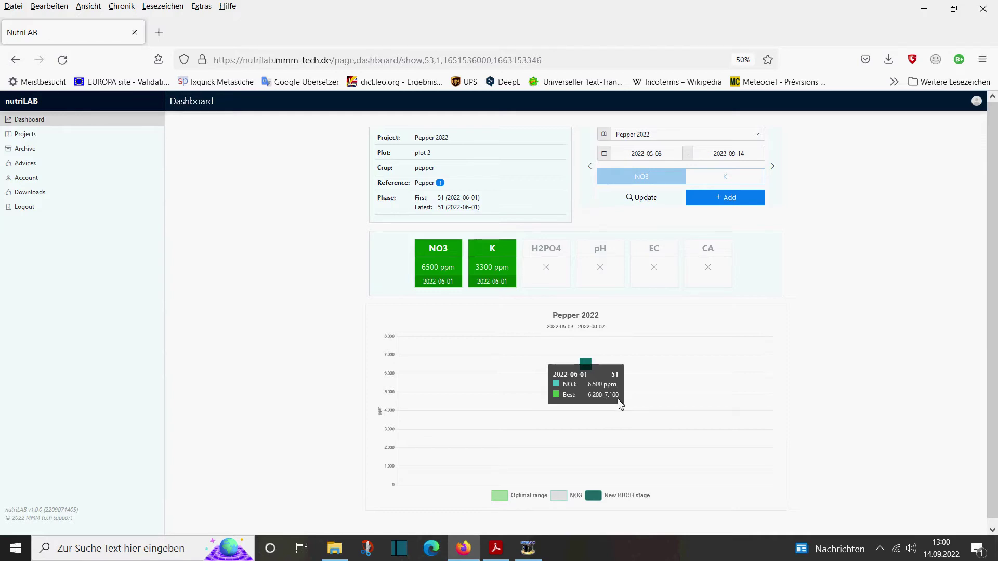
{"action": "left_click", "coordinate": [714, 177]}
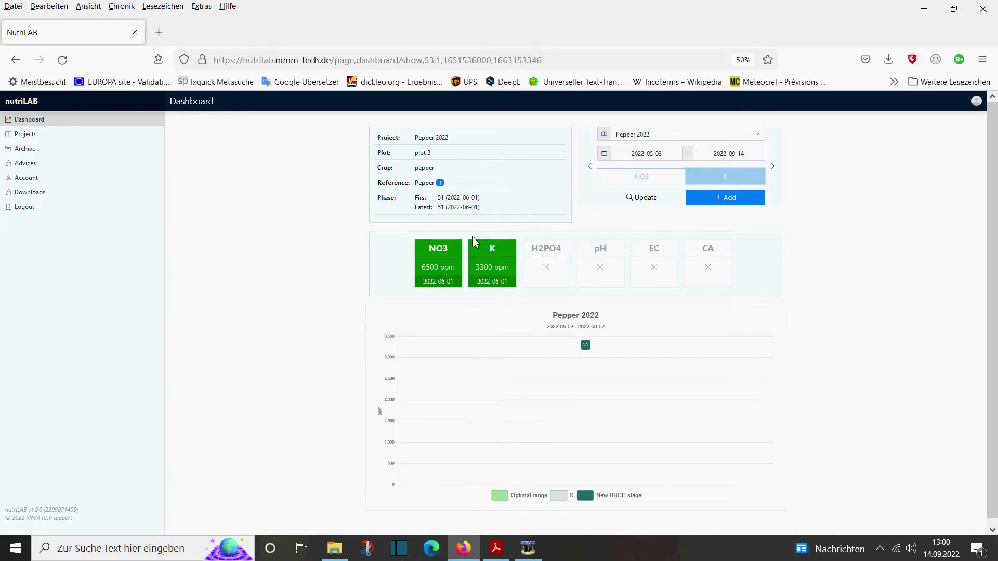
{"action": "mouse_move", "coordinate": [533, 369]}
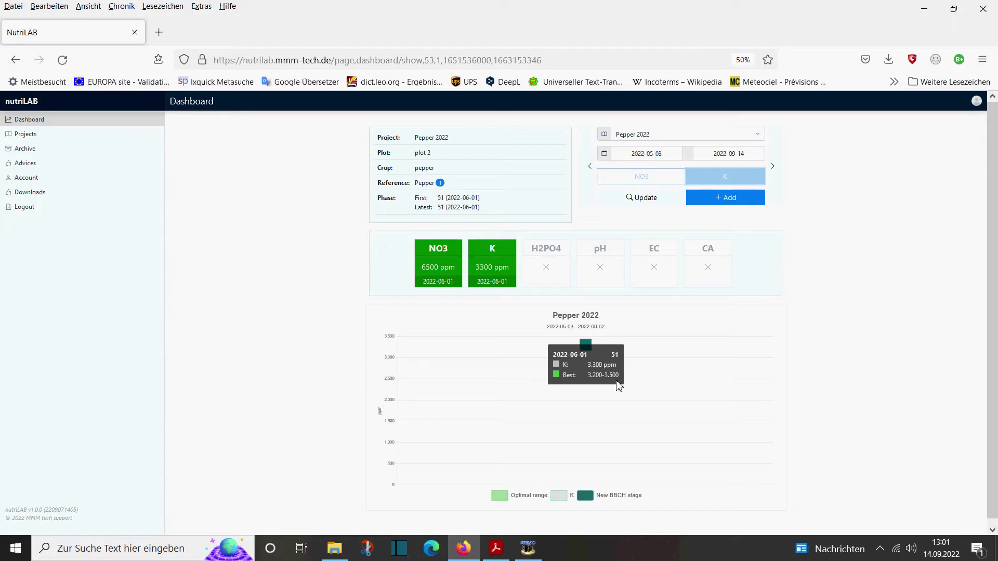
Start another measurement entry for the Pepper 2022 project and date it 2022-06-10.
{"action": "left_click", "coordinate": [726, 202]}
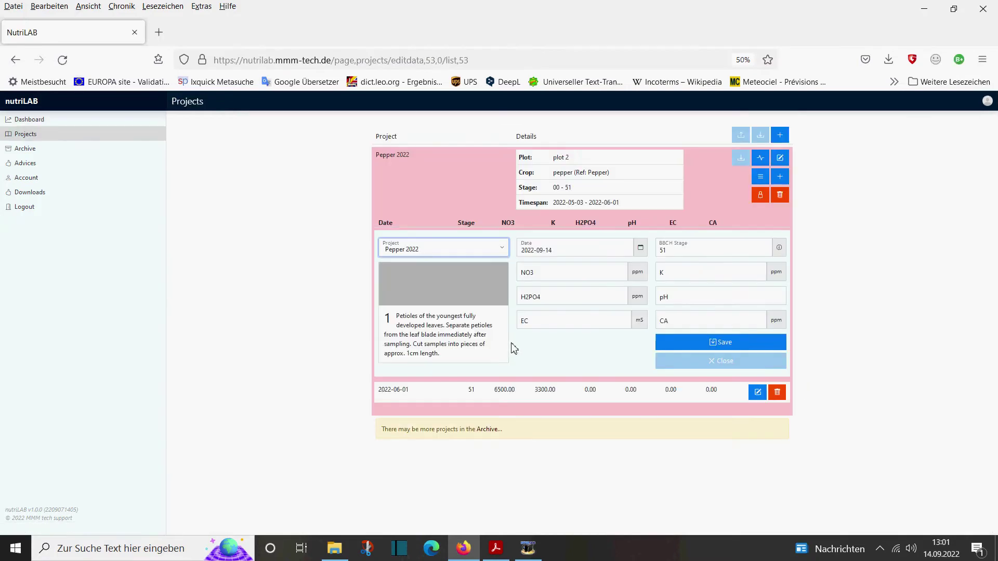
{"action": "left_click", "coordinate": [584, 251]}
{"action": "type", "text": "2022-06-10"}
Fill in BBCH stage 53, NO3 5800 ppm and K 2900 ppm for the measurement and save it.
{"action": "left_click", "coordinate": [680, 251]}
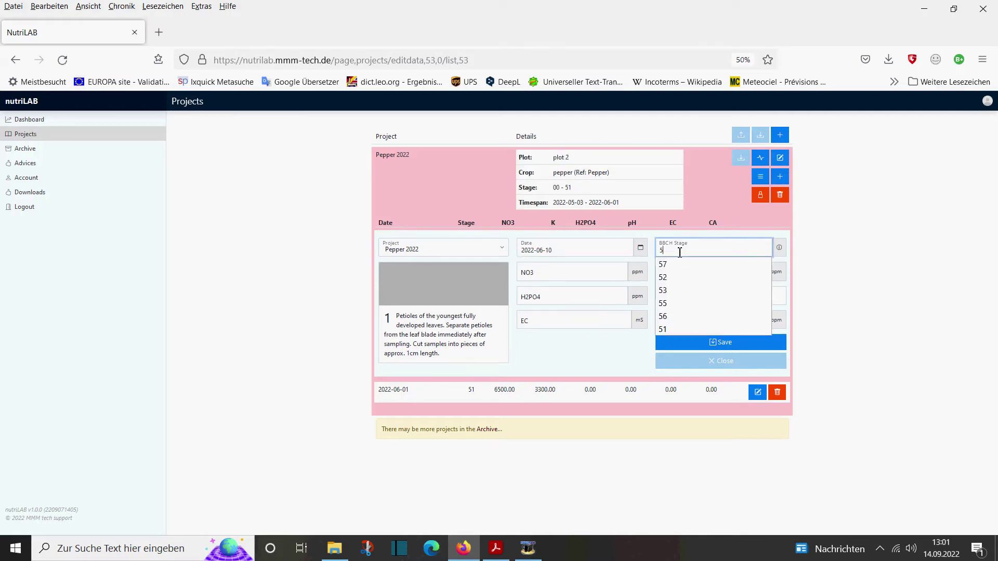
{"action": "type", "text": "3"}
{"action": "left_click", "coordinate": [580, 276]}
{"action": "type", "text": "5800"}
{"action": "key", "text": "Escape"}
{"action": "left_click", "coordinate": [725, 271]}
{"action": "type", "text": "290"}
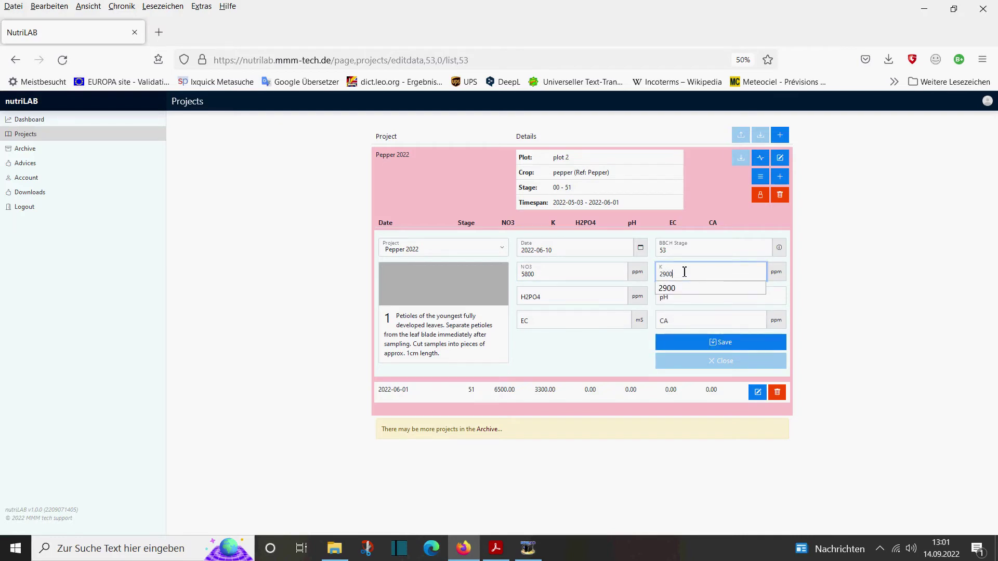
{"action": "key", "text": "Escape"}
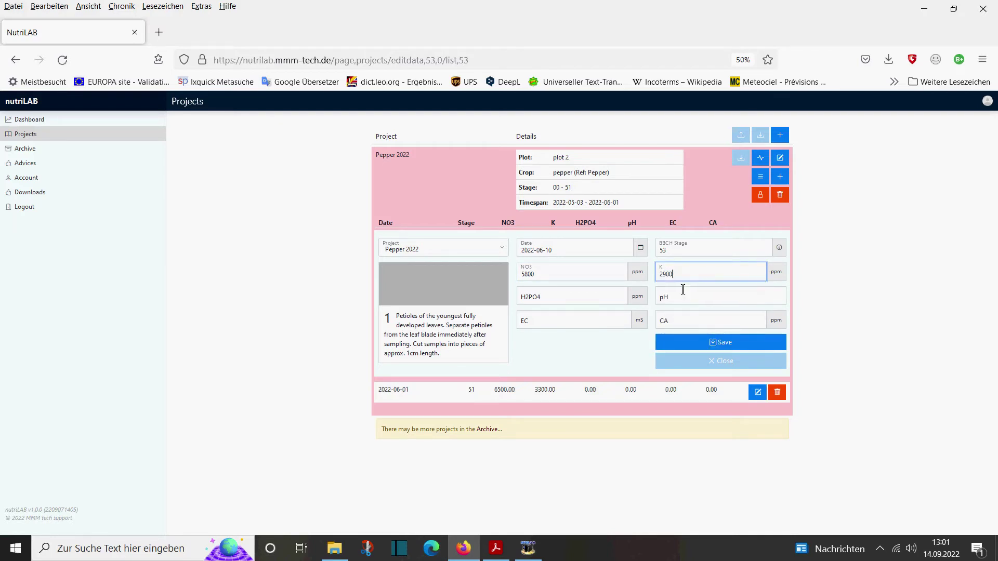
{"action": "left_click", "coordinate": [745, 346]}
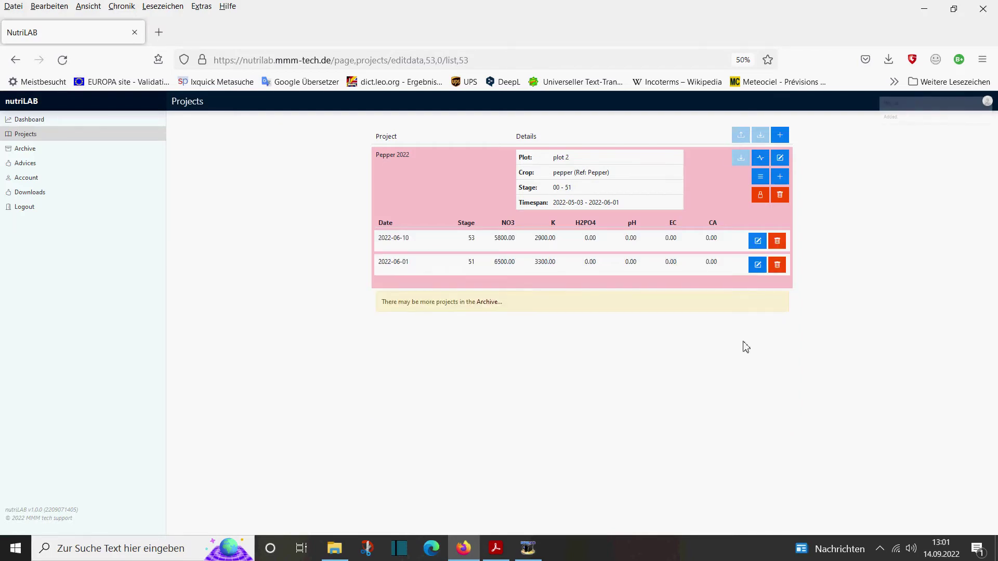
Show the Pepper 2022 project on the dashboard and inspect the 2022-06-10 NO3 and K points against their optimal ranges.
{"action": "left_click", "coordinate": [761, 161]}
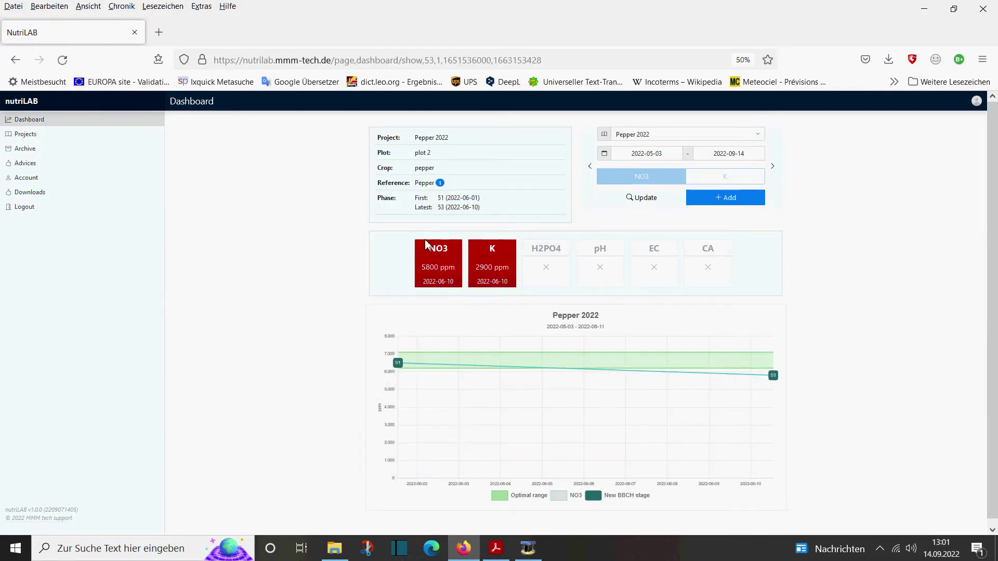
{"action": "mouse_move", "coordinate": [775, 377]}
{"action": "left_click", "coordinate": [732, 173]}
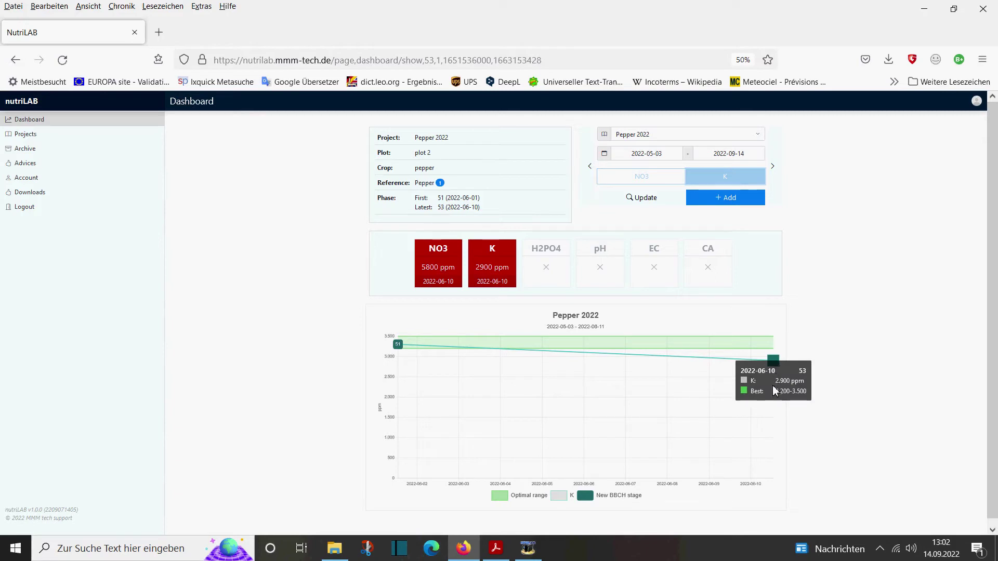
Start another measurement entry for the Pepper 2022 project and date it 2022-06-17.
{"action": "left_click", "coordinate": [730, 199]}
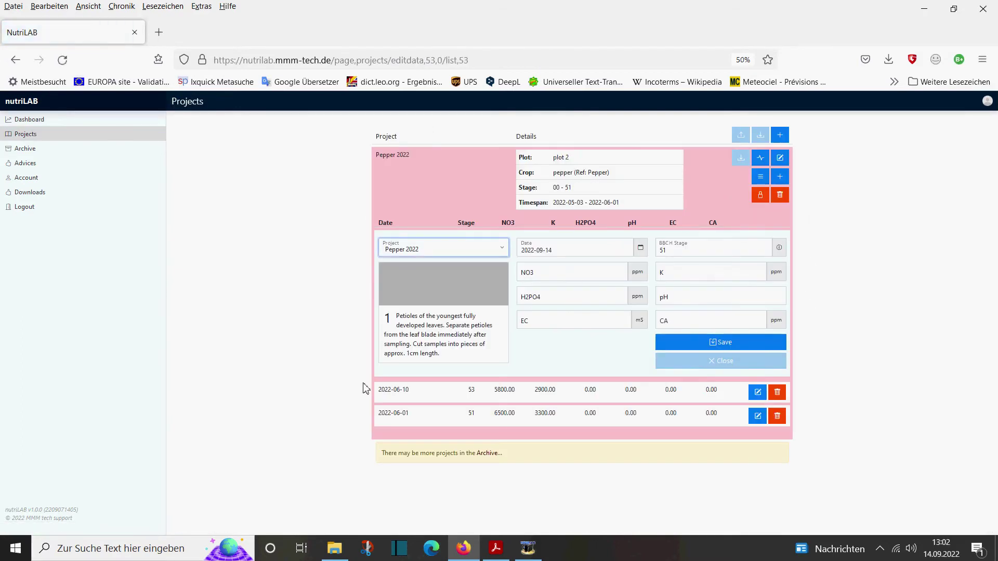
{"action": "left_click", "coordinate": [575, 252]}
{"action": "left_click", "coordinate": [524, 161]}
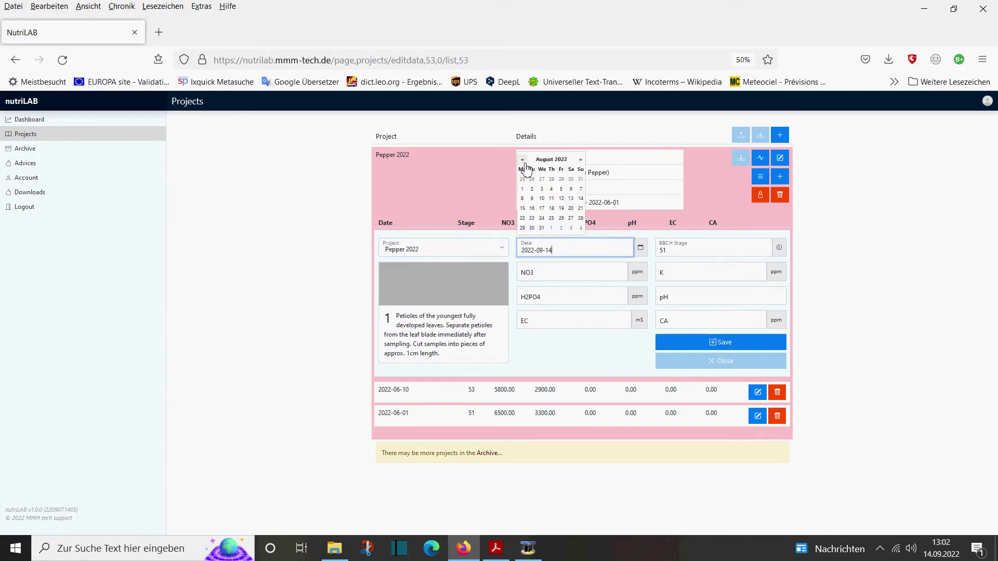
{"action": "left_click", "coordinate": [523, 161]}
{"action": "left_click", "coordinate": [523, 161]}
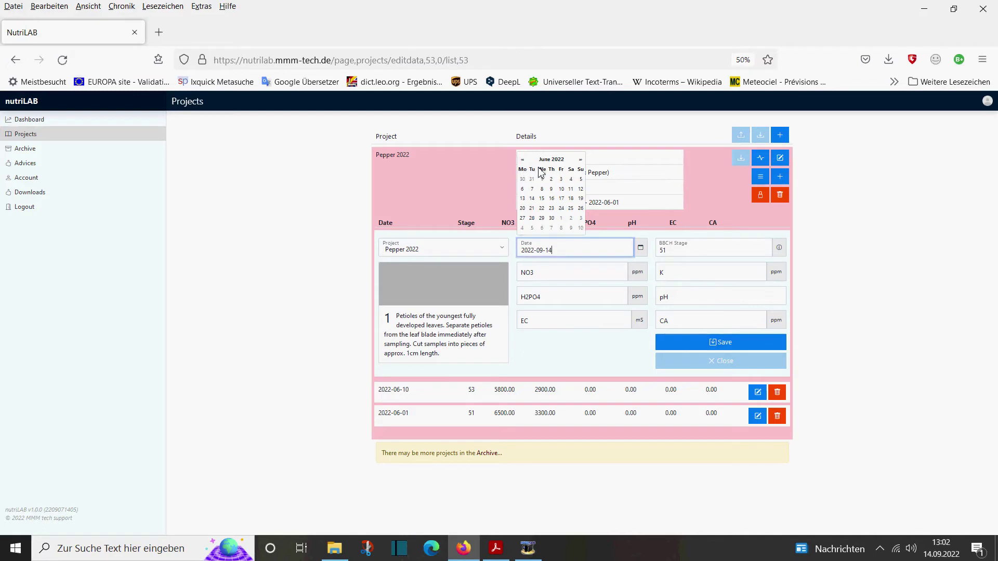
{"action": "left_click", "coordinate": [564, 198]}
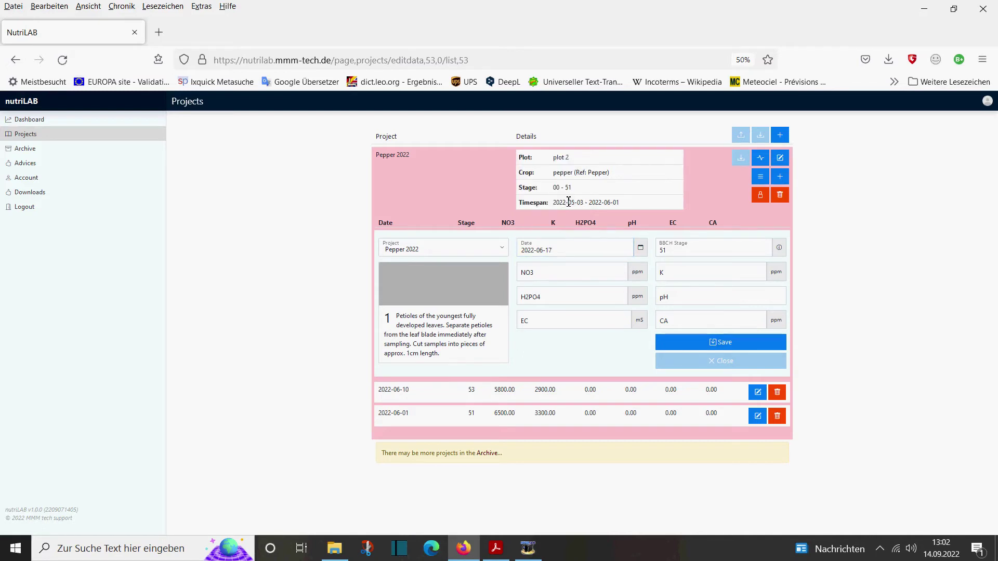
Fill in BBCH stage 55, NO3 6300 ppm and K 3250 ppm for the measurement and save it.
{"action": "left_click", "coordinate": [679, 251]}
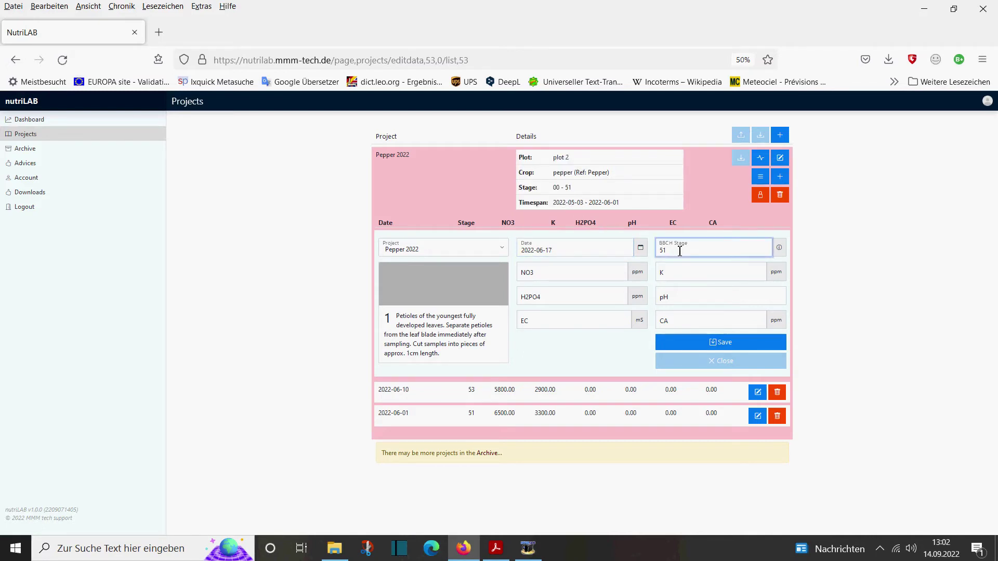
{"action": "key", "text": "BackSpace"}
{"action": "type", "text": "5"}
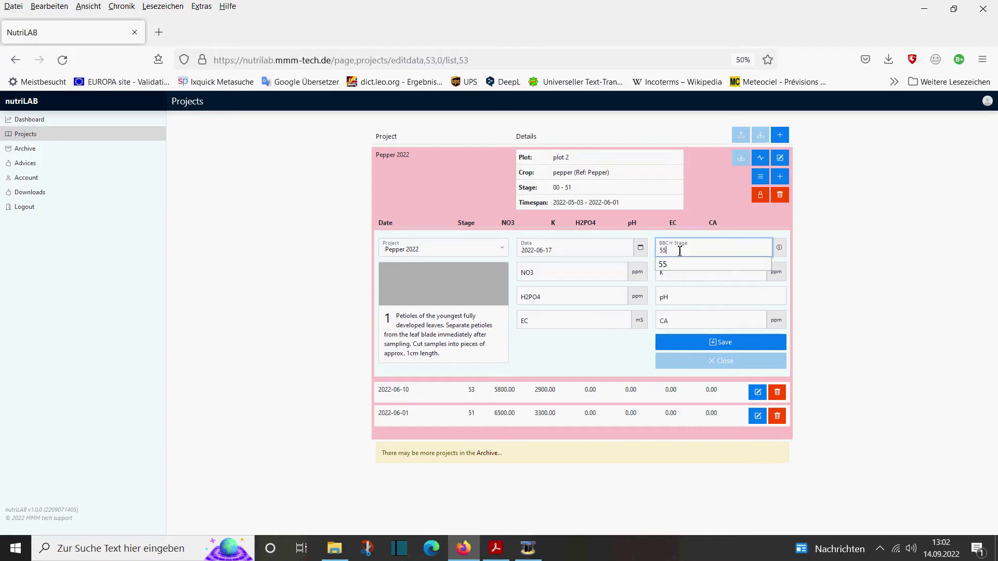
{"action": "left_click", "coordinate": [592, 275]}
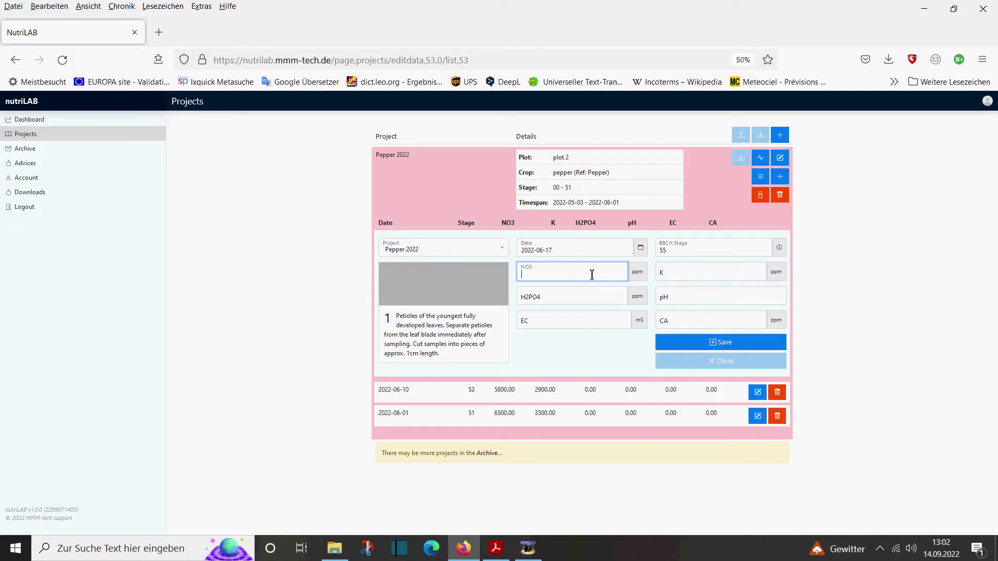
{"action": "type", "text": "63"}
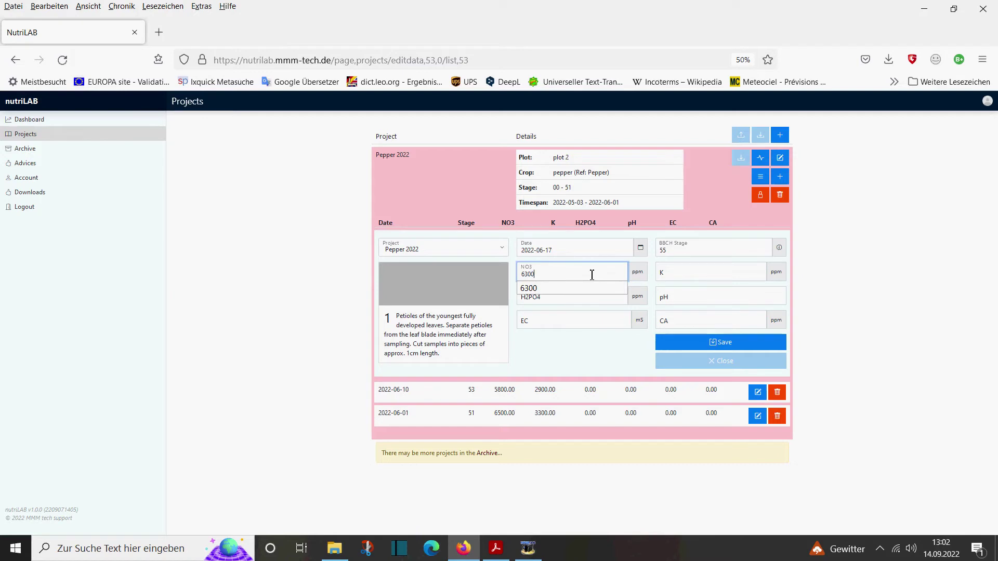
{"action": "type", "text": "00"}
{"action": "left_click", "coordinate": [688, 278]}
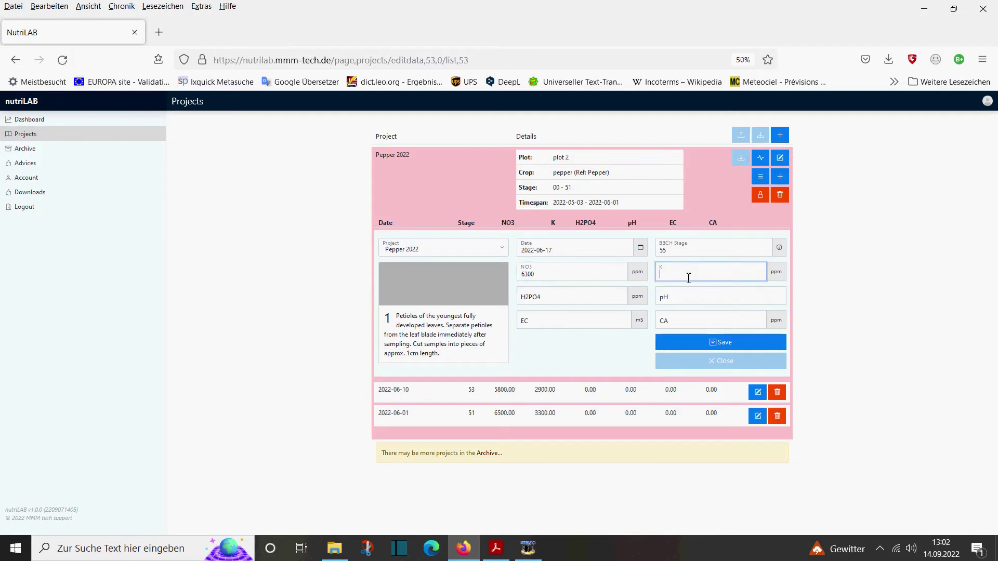
{"action": "type", "text": "3250"}
{"action": "left_click", "coordinate": [726, 345]}
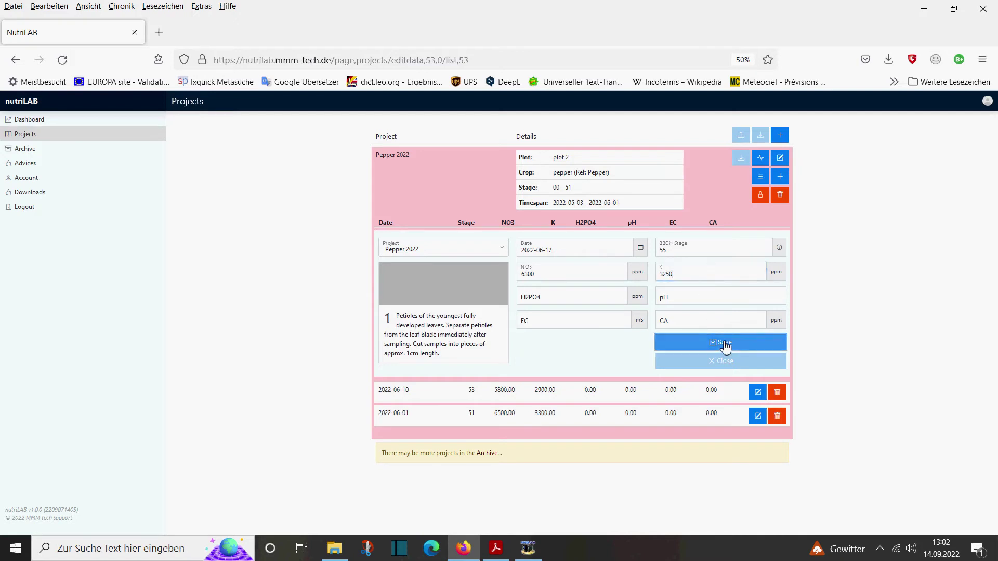
Show the Pepper 2022 project on the dashboard and compare the 2022-06-17 NO3 and K values with their optimal ranges.
{"action": "left_click", "coordinate": [756, 163]}
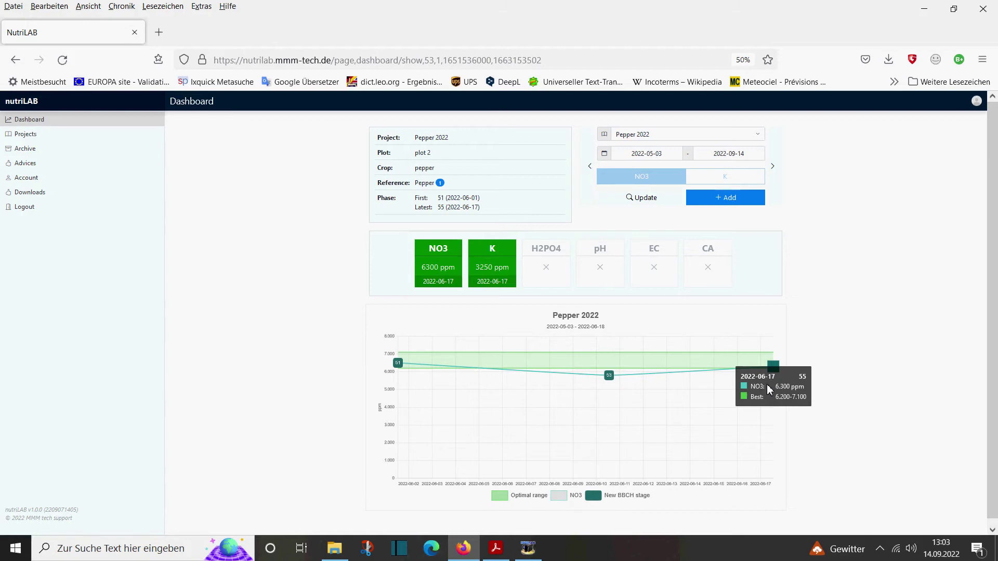
{"action": "left_click", "coordinate": [736, 178]}
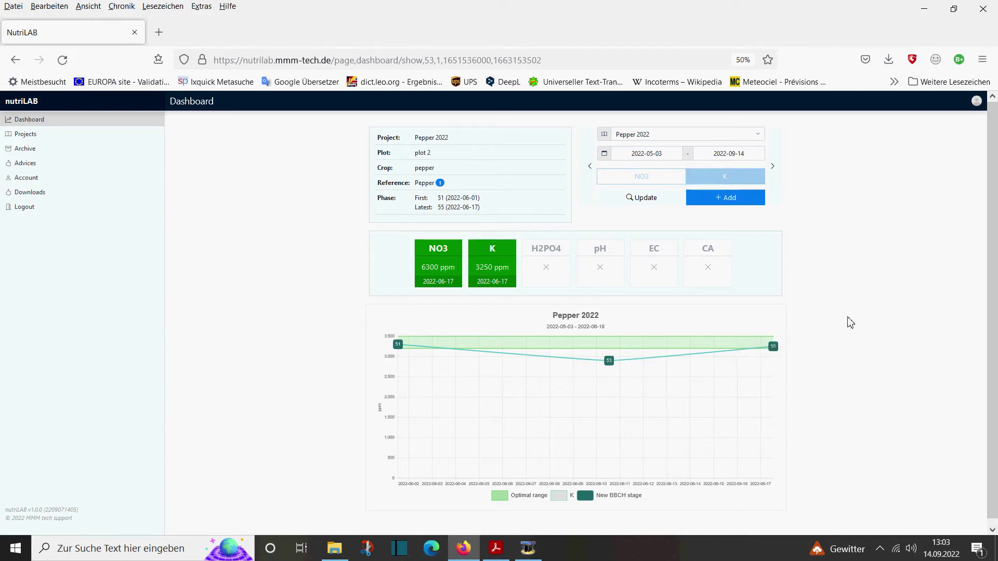
Start another measurement entry for the Pepper 2022 project and date it 2022-06-28.
{"action": "left_click", "coordinate": [721, 202]}
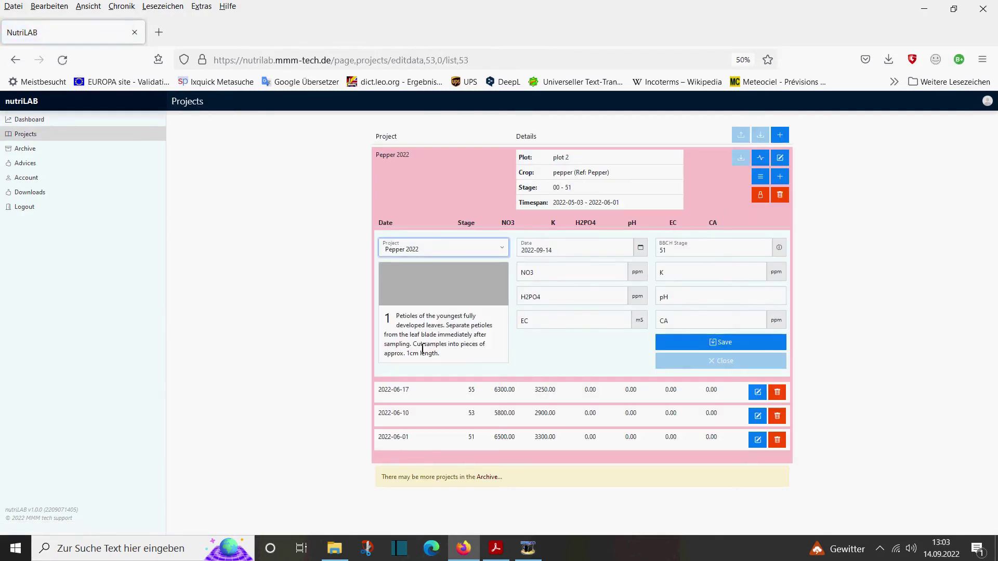
{"action": "left_click", "coordinate": [611, 250]}
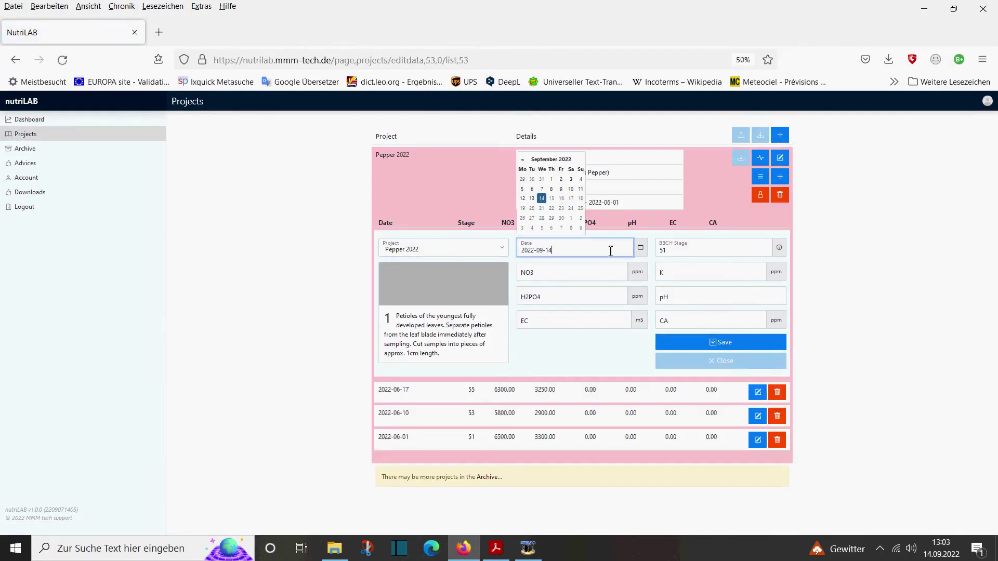
{"action": "left_click", "coordinate": [523, 161]}
{"action": "left_click", "coordinate": [523, 161]}
{"action": "left_click", "coordinate": [523, 161]}
{"action": "left_click", "coordinate": [534, 219]}
Fill in BBCH stage 61, NO3 6500 ppm and K 3400 ppm for the measurement and save it.
{"action": "key", "text": "Tab"}
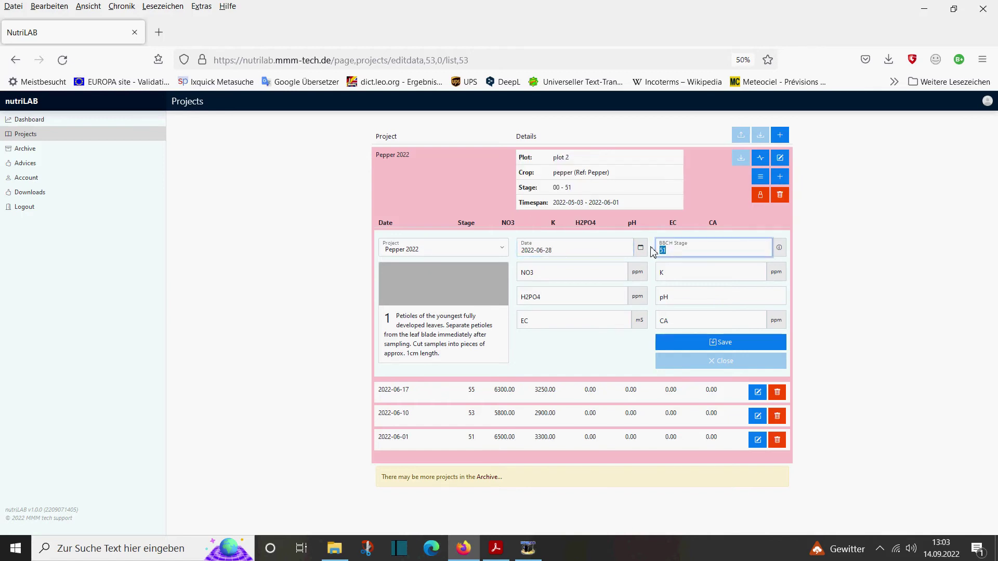
{"action": "type", "text": "61"}
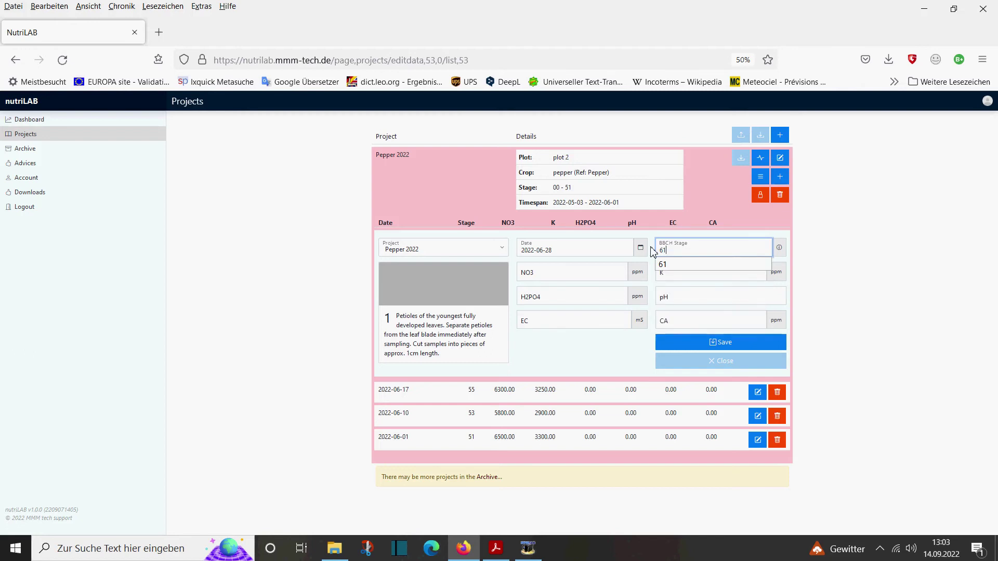
{"action": "left_click", "coordinate": [600, 280]}
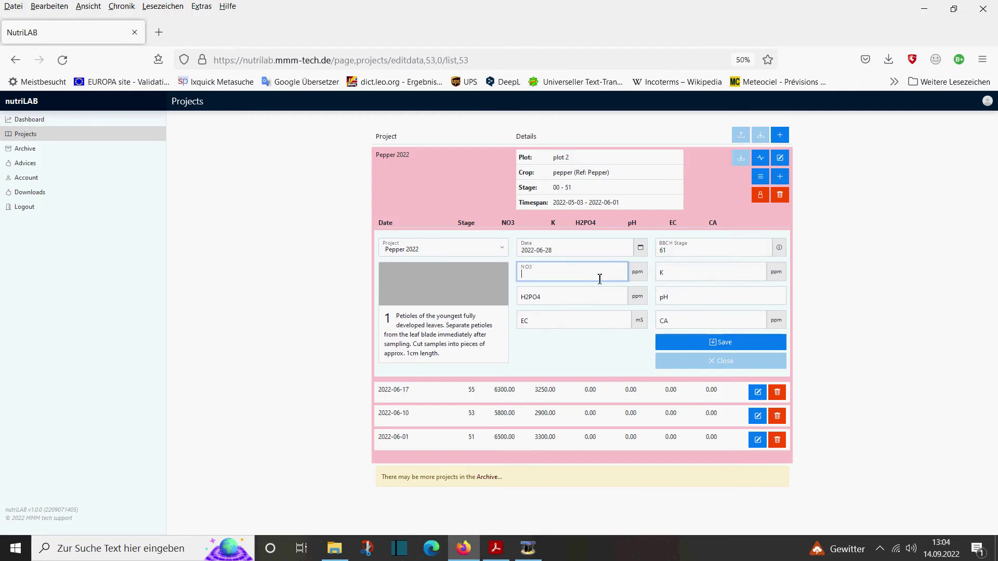
{"action": "type", "text": "6500"}
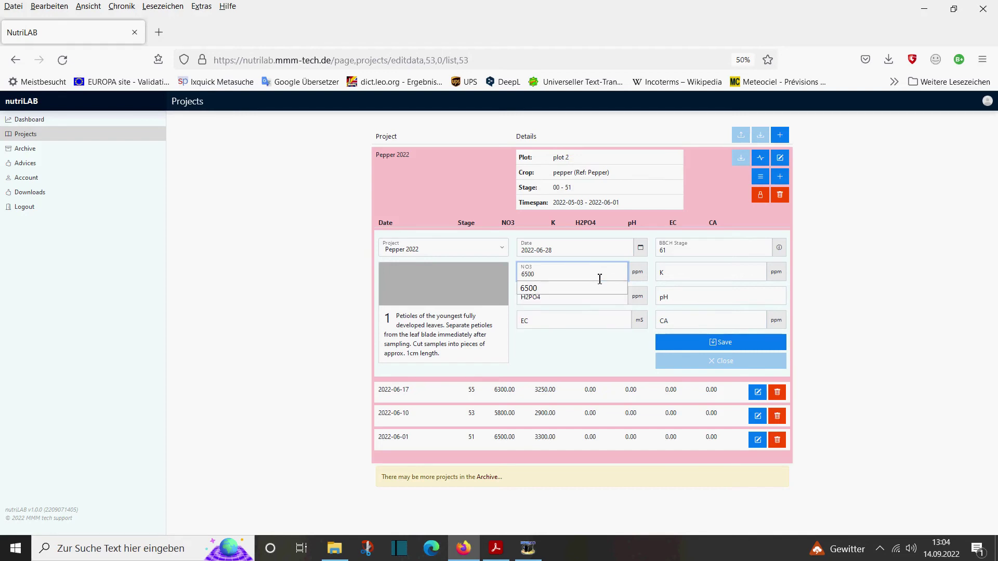
{"action": "left_click", "coordinate": [692, 276]}
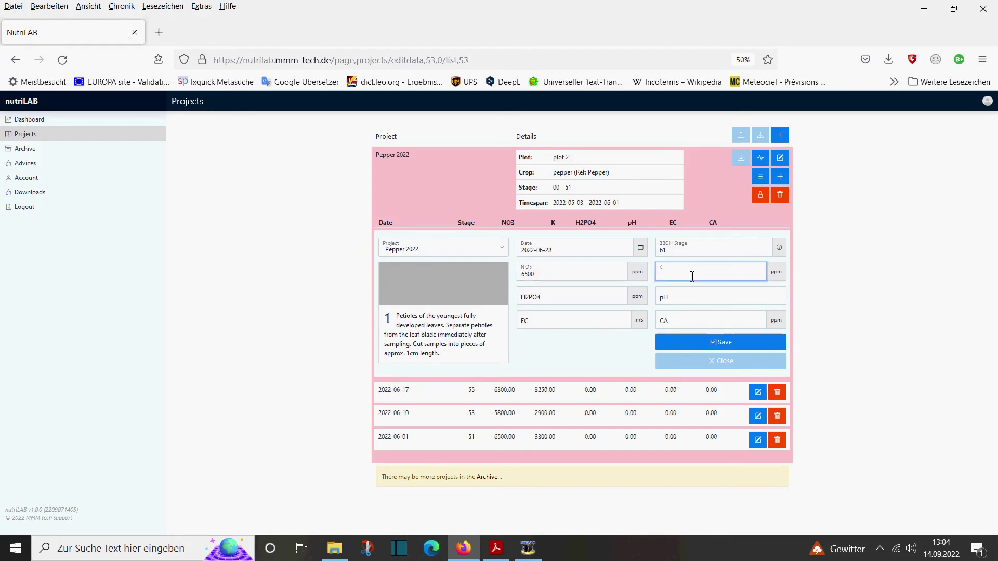
{"action": "type", "text": "3400"}
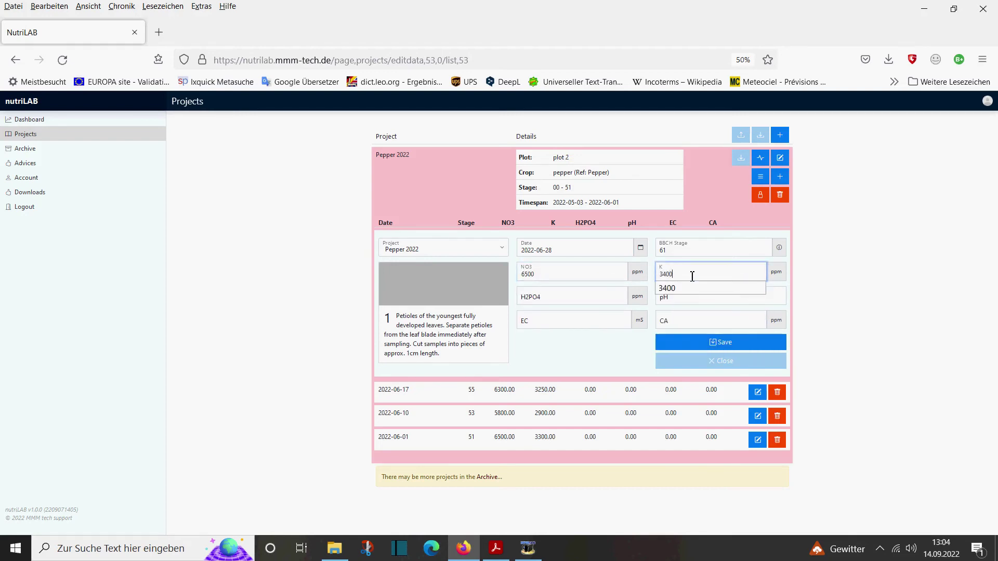
{"action": "left_click", "coordinate": [691, 288]}
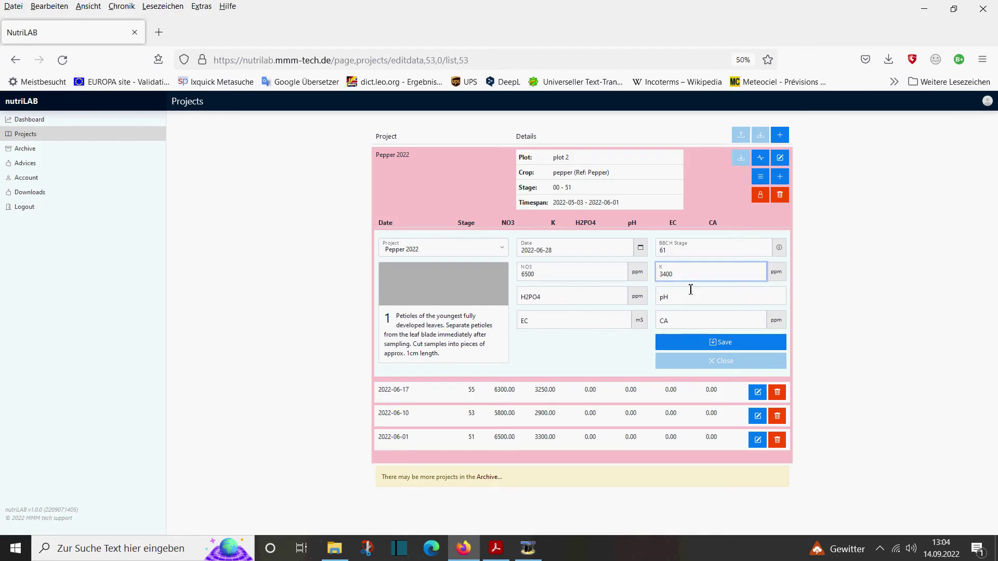
{"action": "left_click", "coordinate": [717, 351]}
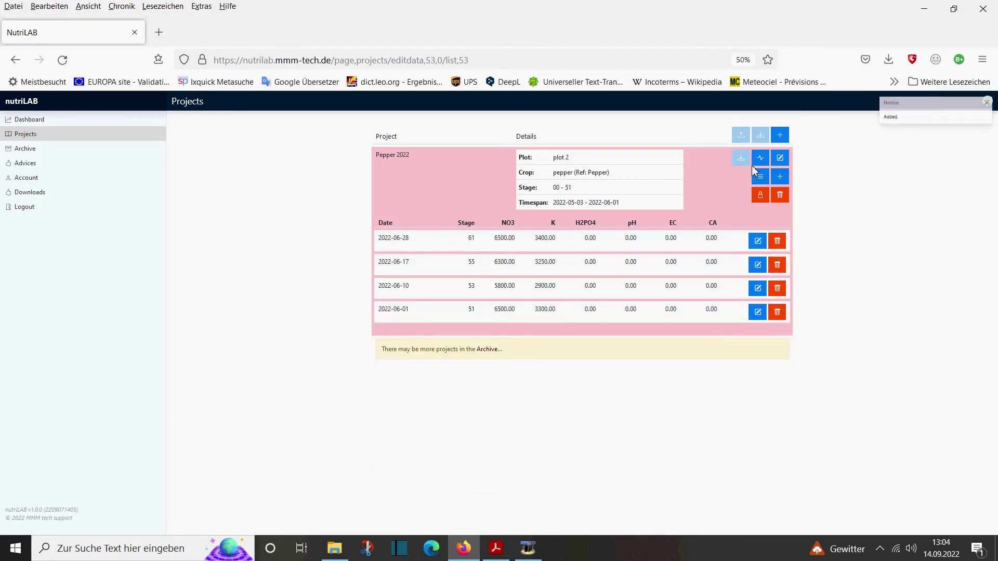
Show the Pepper 2022 project on the dashboard and check the 2022-06-28 NO3 and K values against their optimal ranges.
{"action": "left_click", "coordinate": [763, 160]}
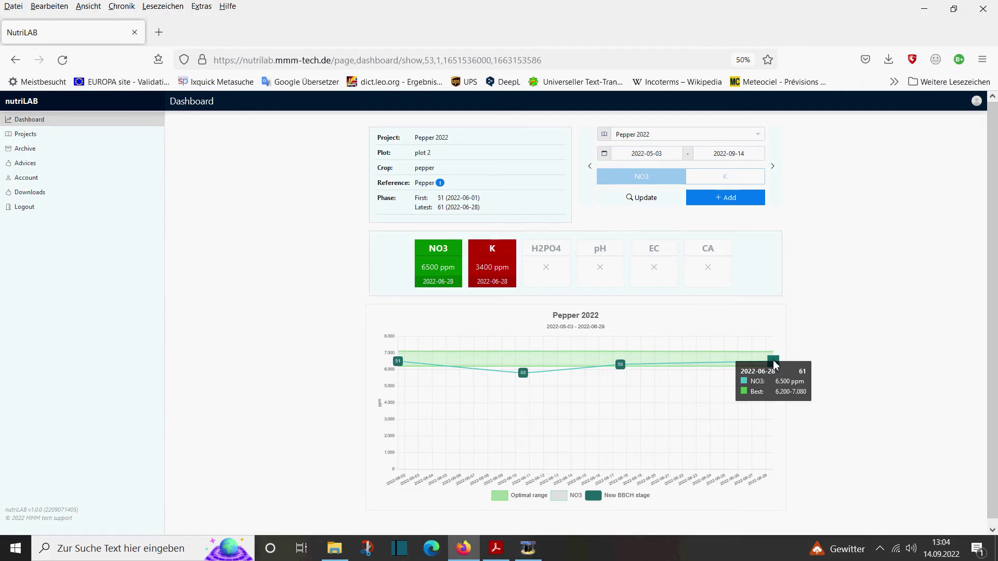
{"action": "left_click", "coordinate": [744, 175]}
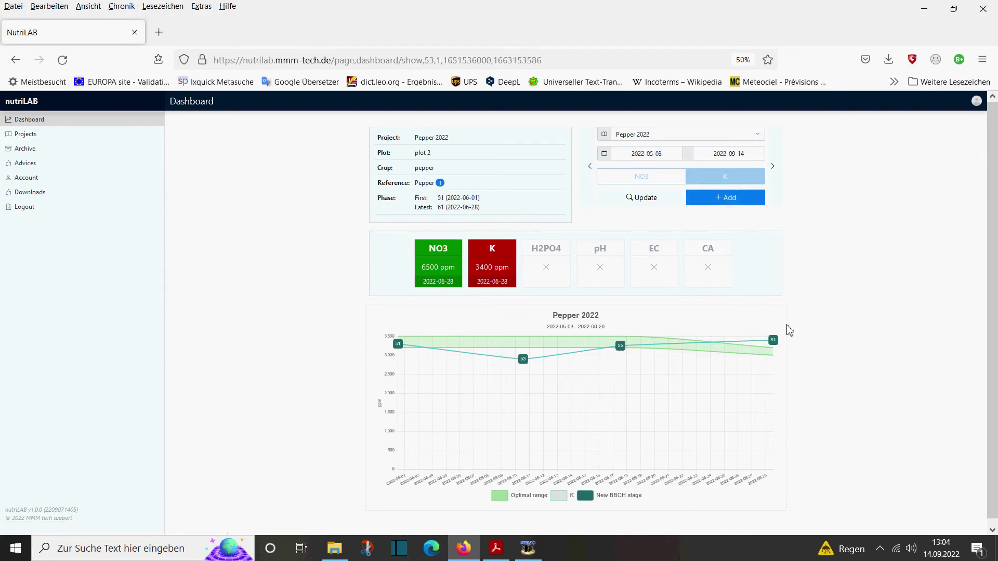
Start another measurement entry for the Pepper 2022 project and date it 2022-07-08.
{"action": "left_click", "coordinate": [742, 198]}
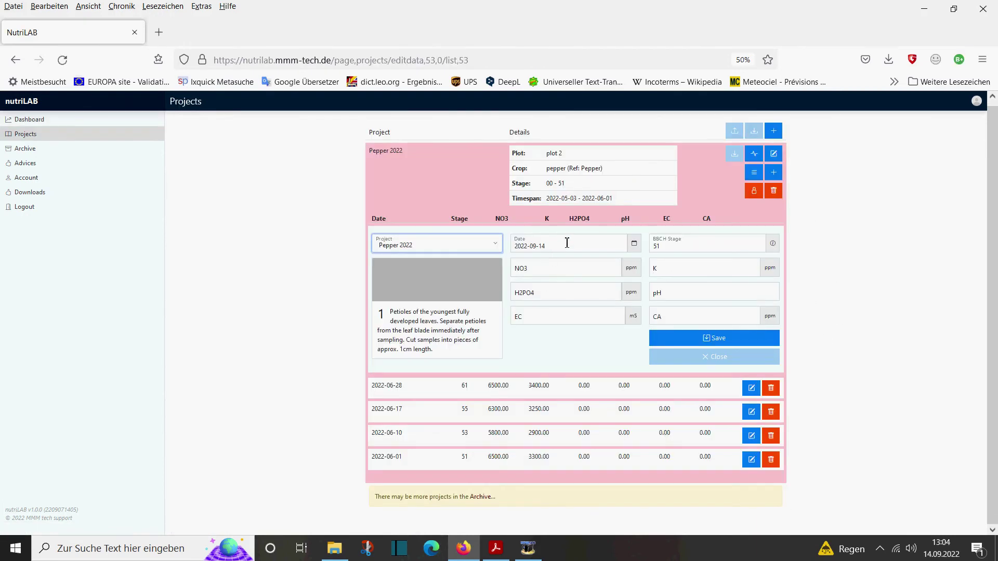
{"action": "left_click", "coordinate": [567, 243]}
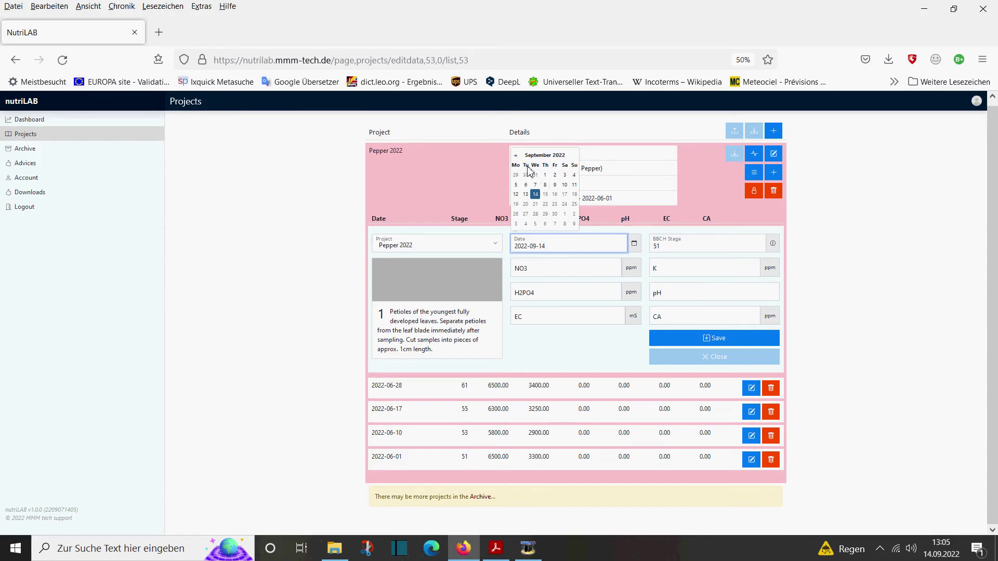
{"action": "left_click", "coordinate": [516, 157]}
{"action": "left_click", "coordinate": [516, 157]}
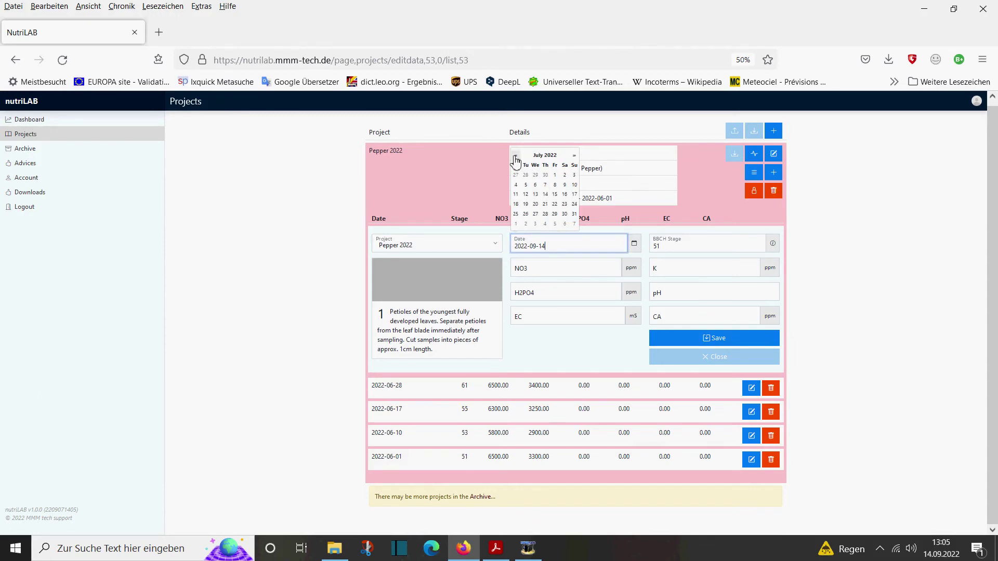
{"action": "left_click", "coordinate": [555, 187]}
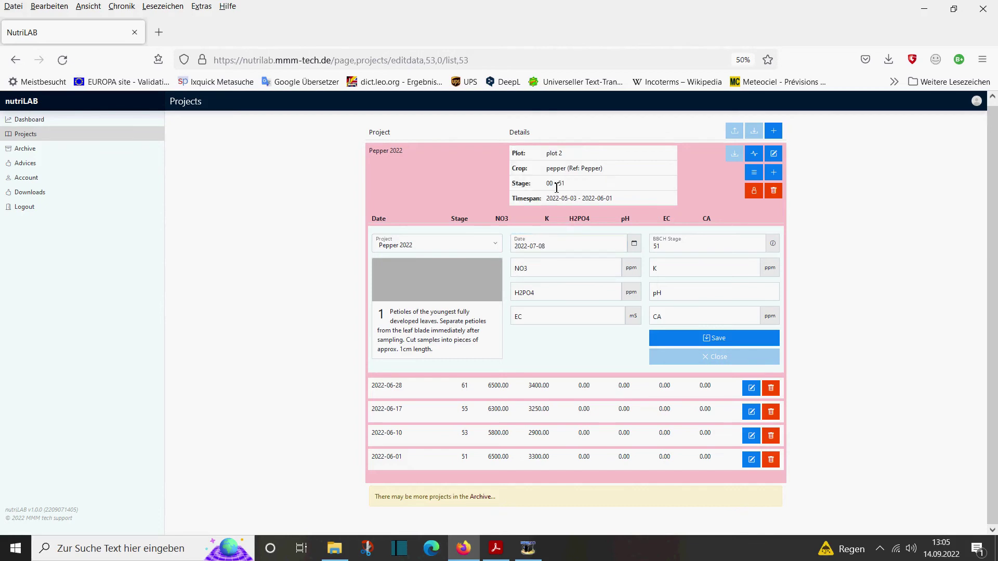
Fill in BBCH stage 64, NO3 6500 ppm and K 3100 ppm for the 2022-07-08 measurement and save it.
{"action": "double_click", "coordinate": [683, 246]}
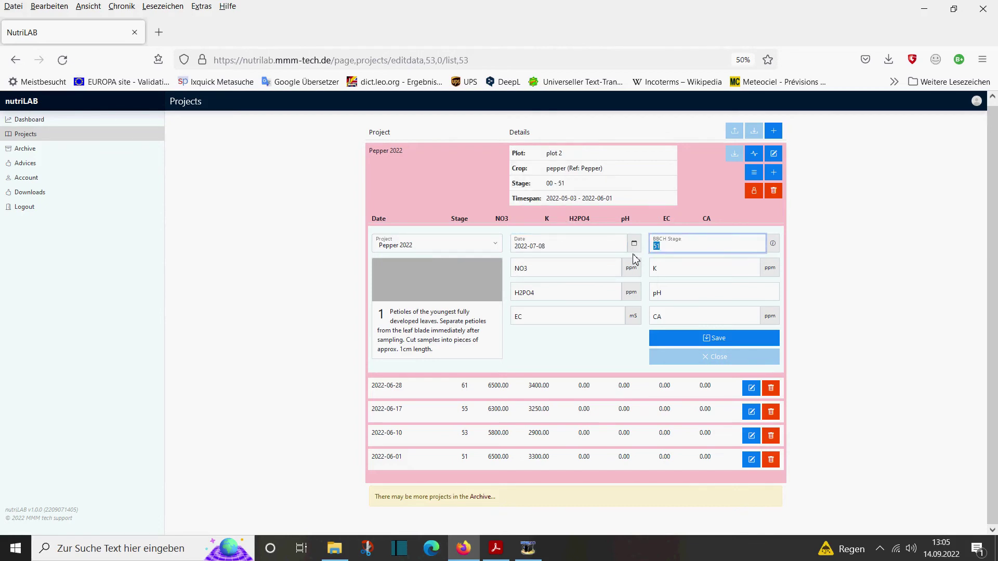
{"action": "type", "text": "64"}
{"action": "left_click", "coordinate": [559, 276]}
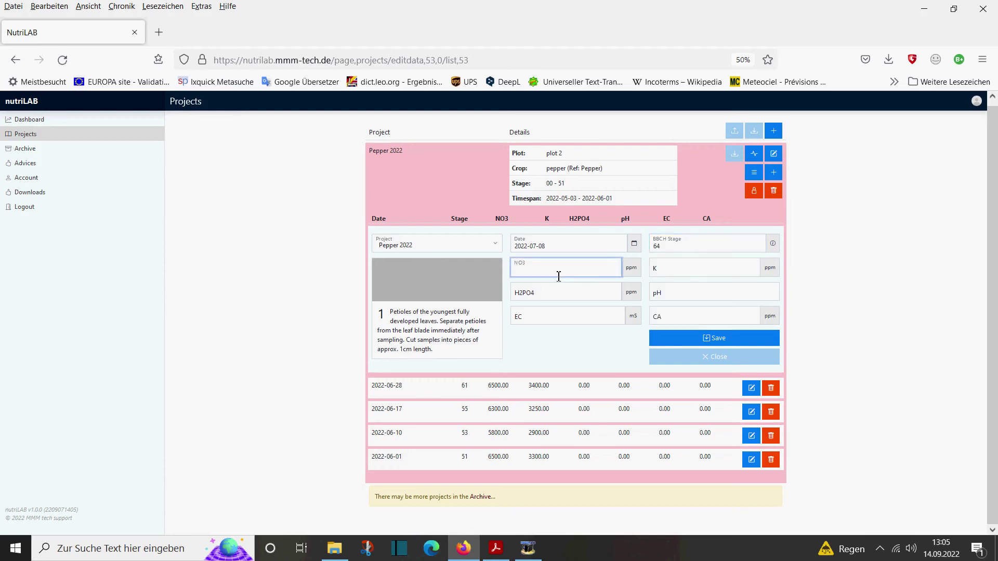
{"action": "type", "text": "500"}
{"action": "left_click", "coordinate": [687, 272]}
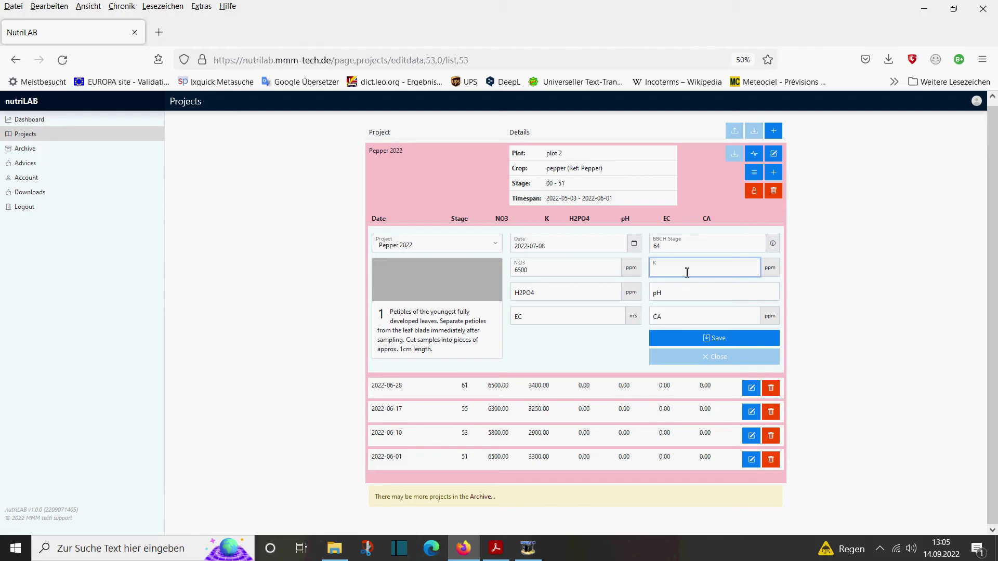
{"action": "type", "text": "3100"}
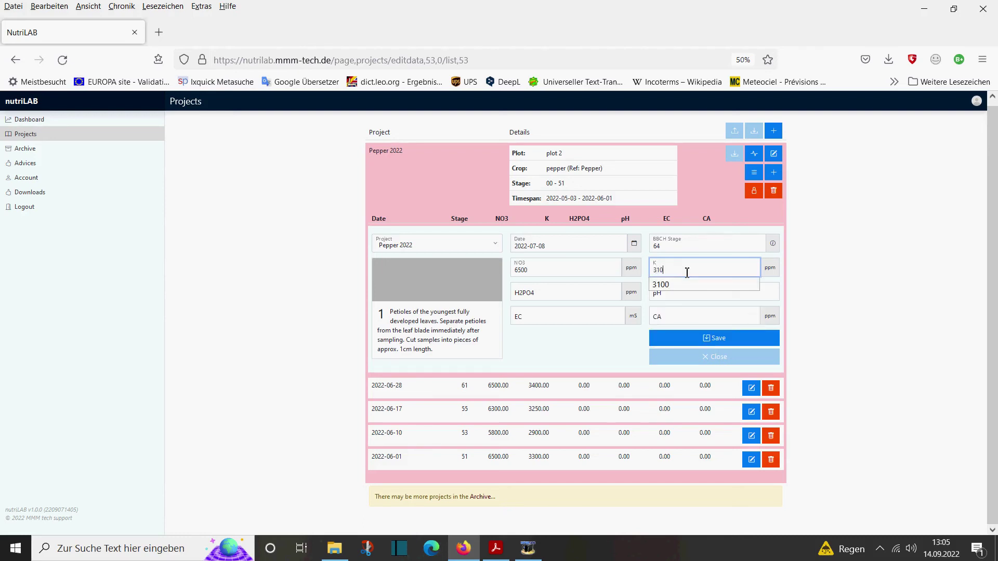
{"action": "left_click", "coordinate": [719, 340]}
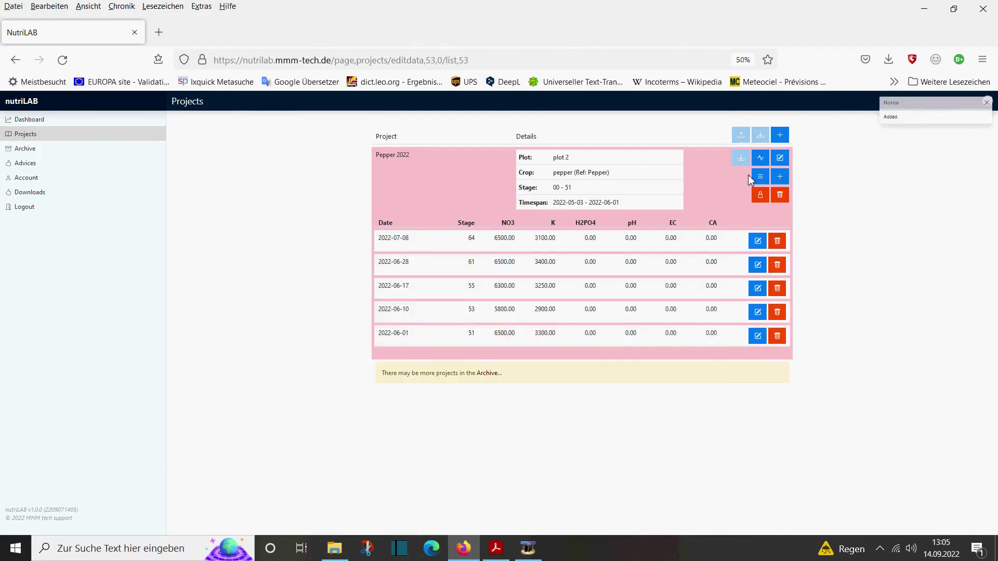
Show the Pepper 2022 project on the dashboard and check the 2022-07-08 NO3 and K values against their optimal ranges.
{"action": "left_click", "coordinate": [760, 157]}
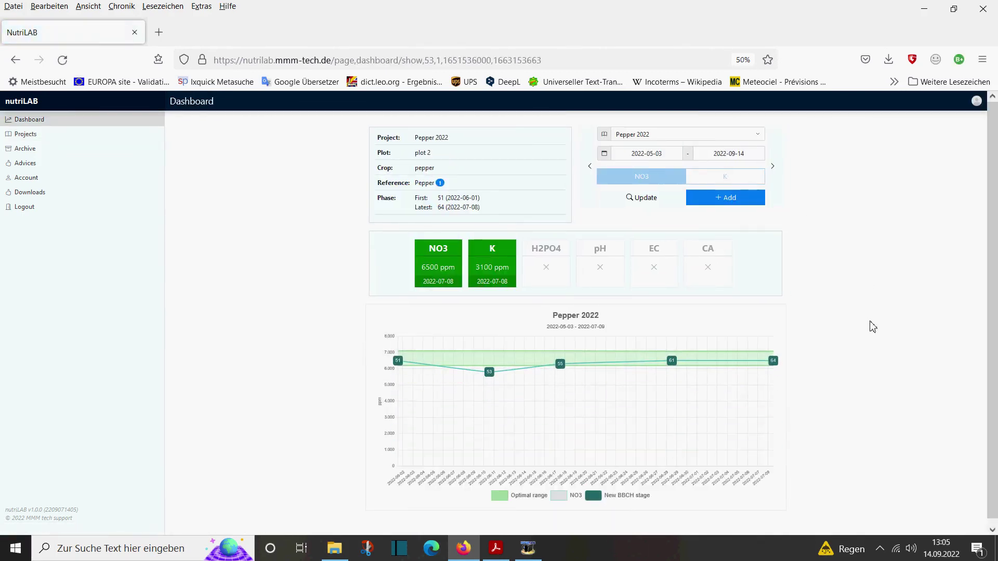
{"action": "mouse_move", "coordinate": [772, 375]}
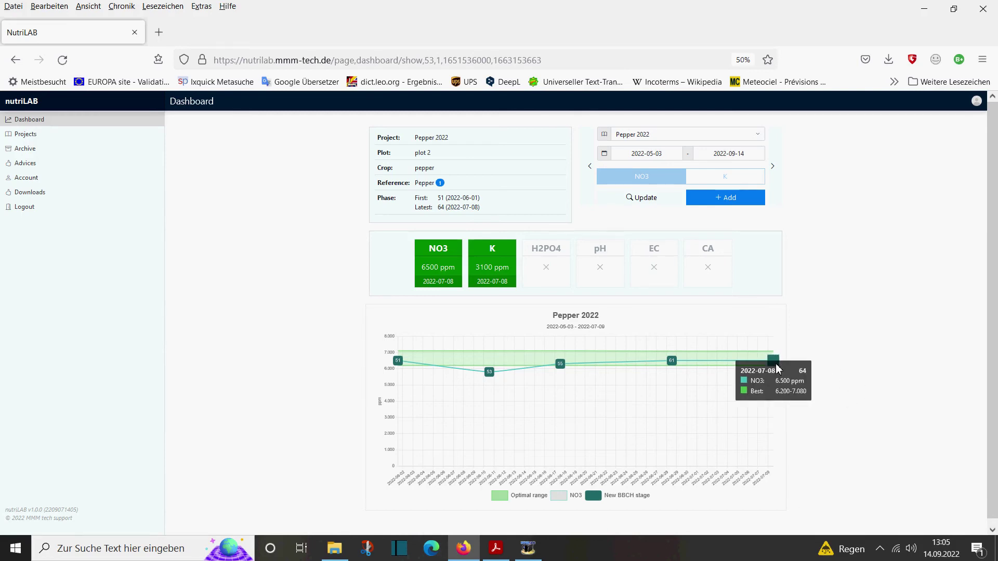
{"action": "left_click", "coordinate": [730, 178]}
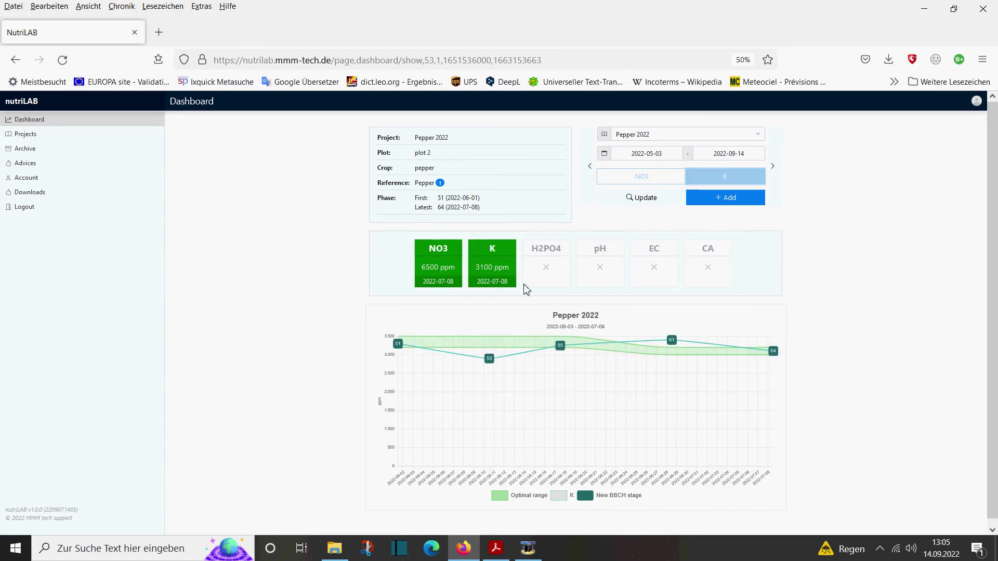
{"action": "mouse_move", "coordinate": [774, 352]}
Show the archived Pepper 2021 project on the dashboard and examine its NO3 and K curves against their optimal ranges.
{"action": "left_click", "coordinate": [22, 150]}
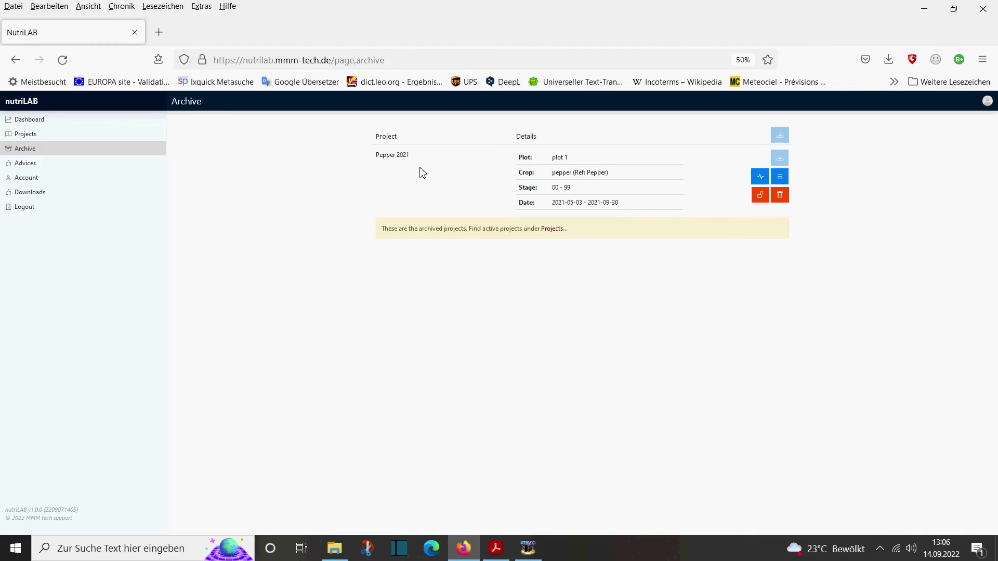
{"action": "left_click", "coordinate": [760, 178]}
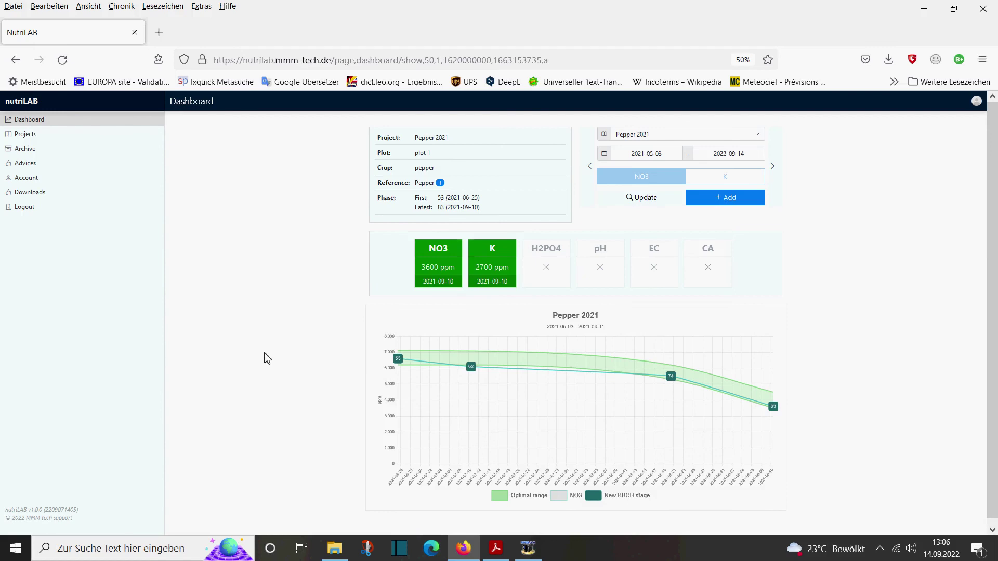
{"action": "mouse_move", "coordinate": [472, 375]}
{"action": "left_click", "coordinate": [723, 180]}
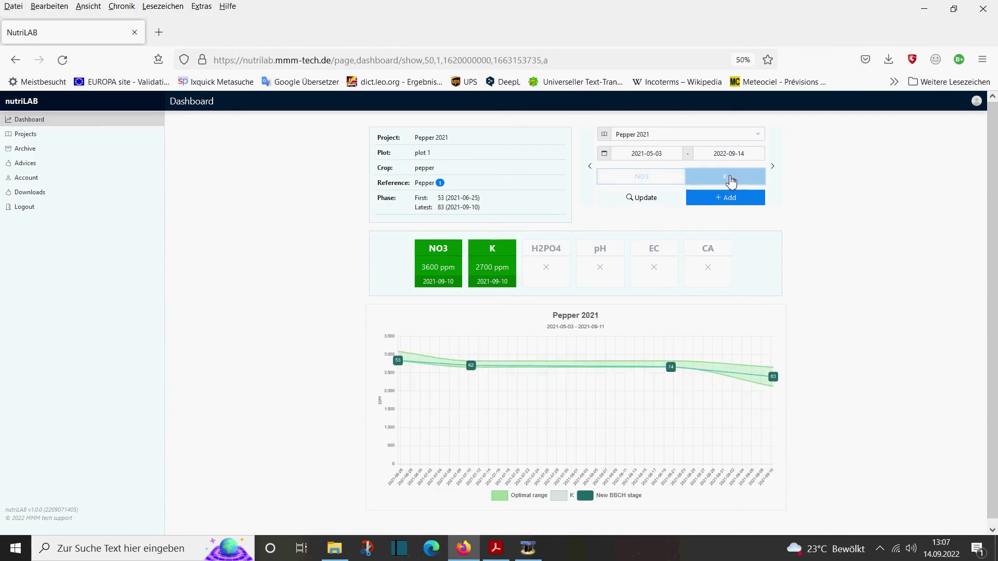